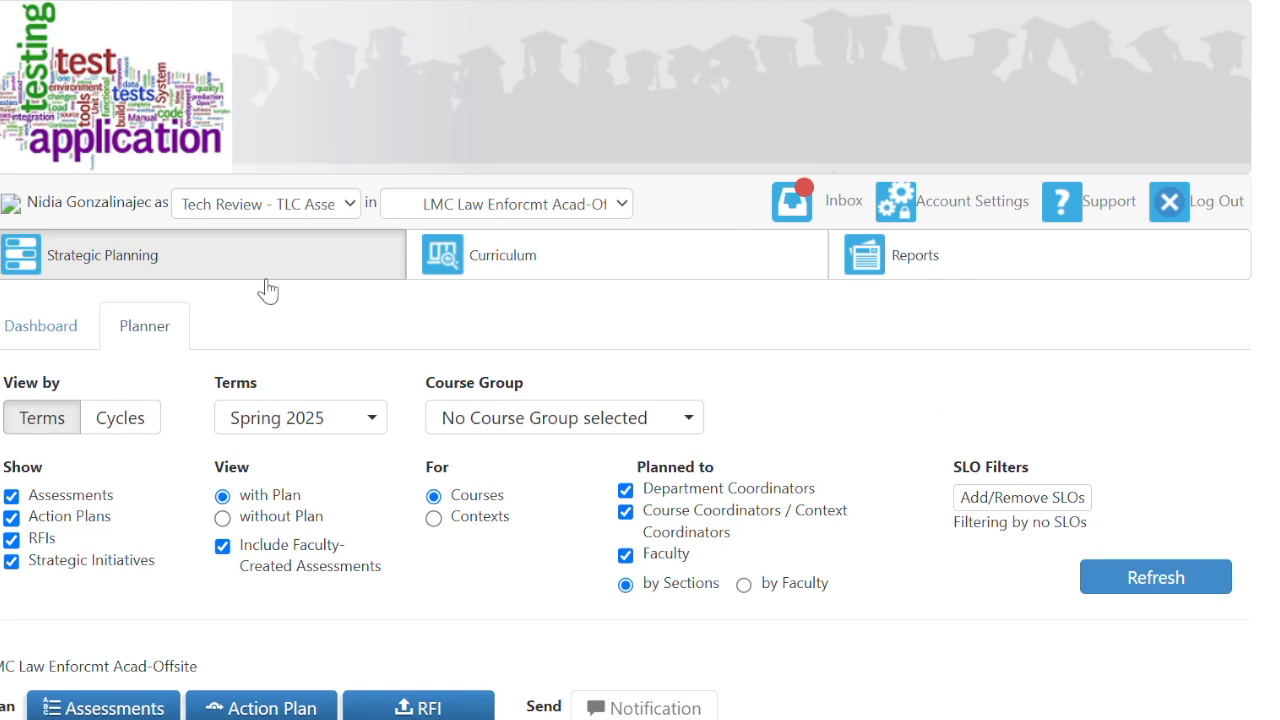
# - Switch the active role to Department Coordinator for LMC Mathematics
pyautogui.click(224, 210)
pyautogui.click(241, 272)
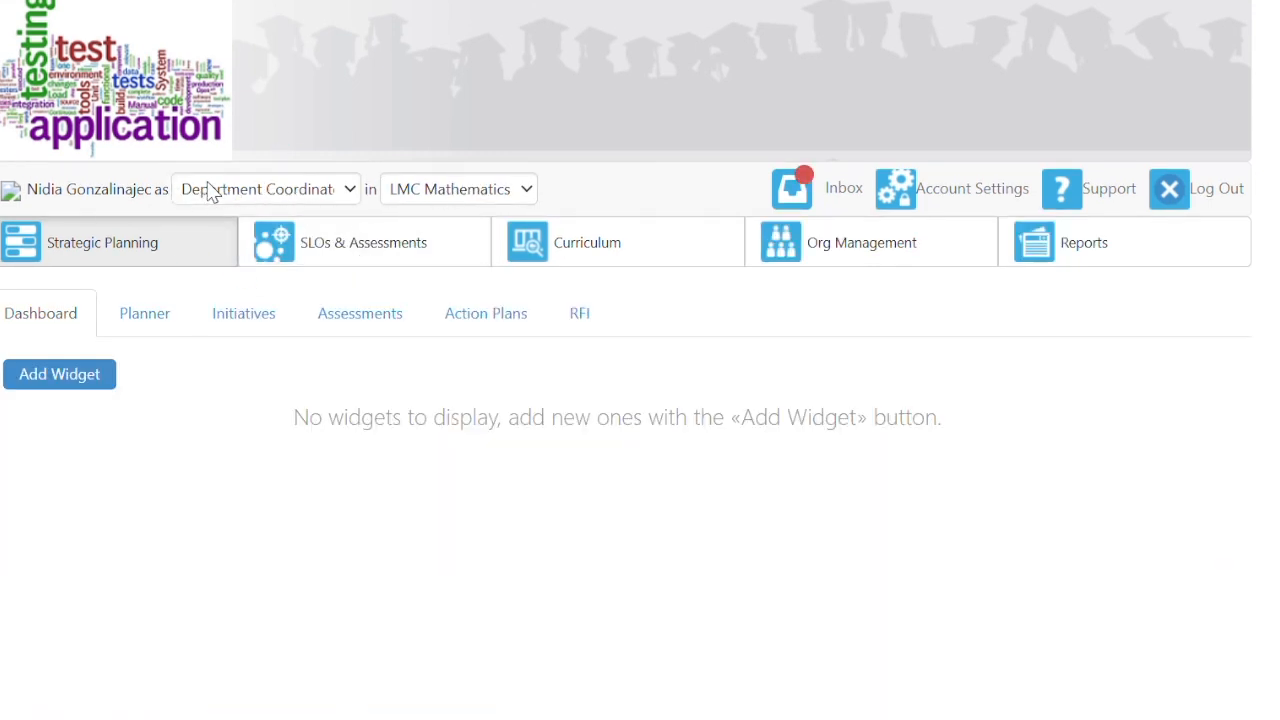
pyautogui.click(259, 195)
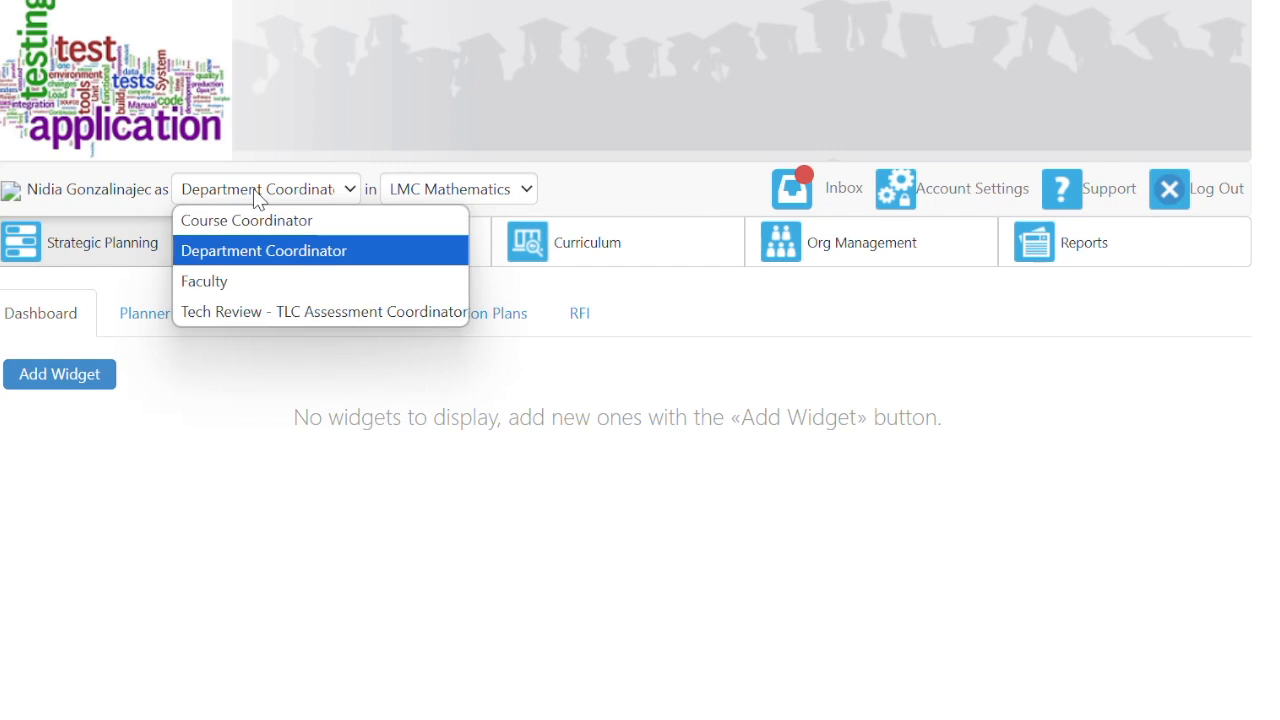
pyautogui.click(185, 540)
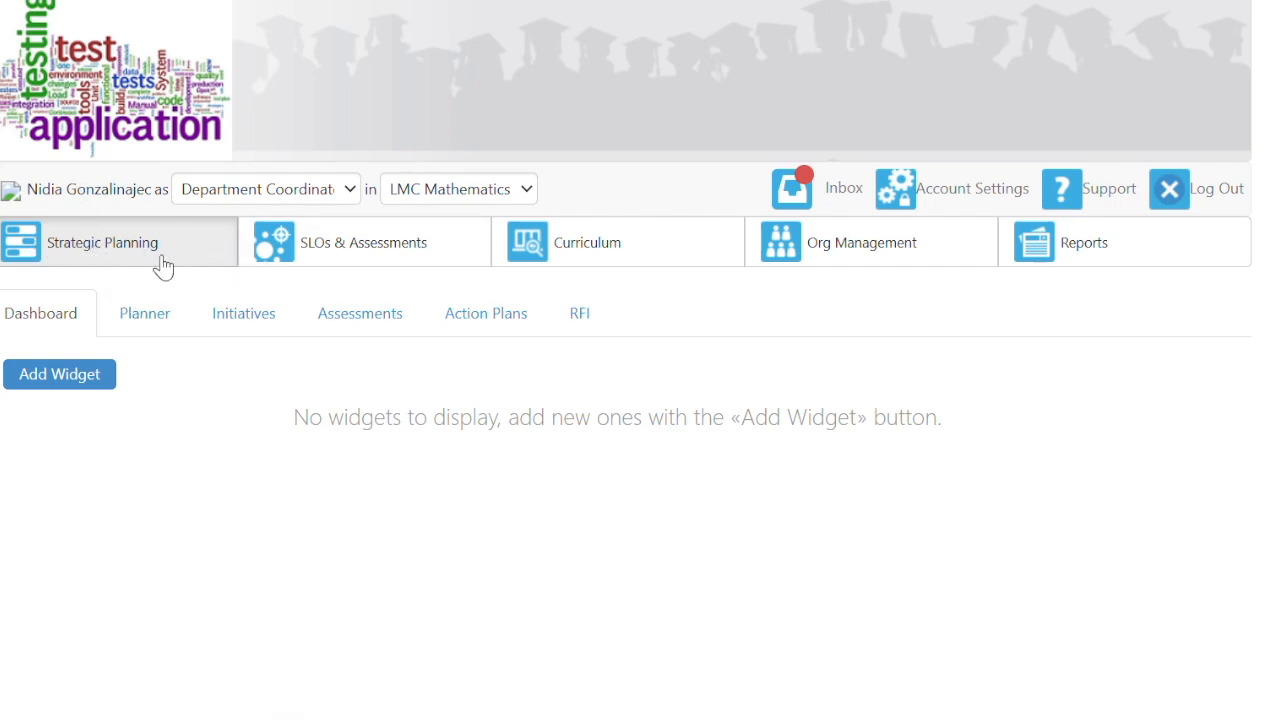
# - Open the Planner and review Spring 2025: 1 of 14 assessments complete, 11 of 11 SLOs active
pyautogui.click(163, 320)
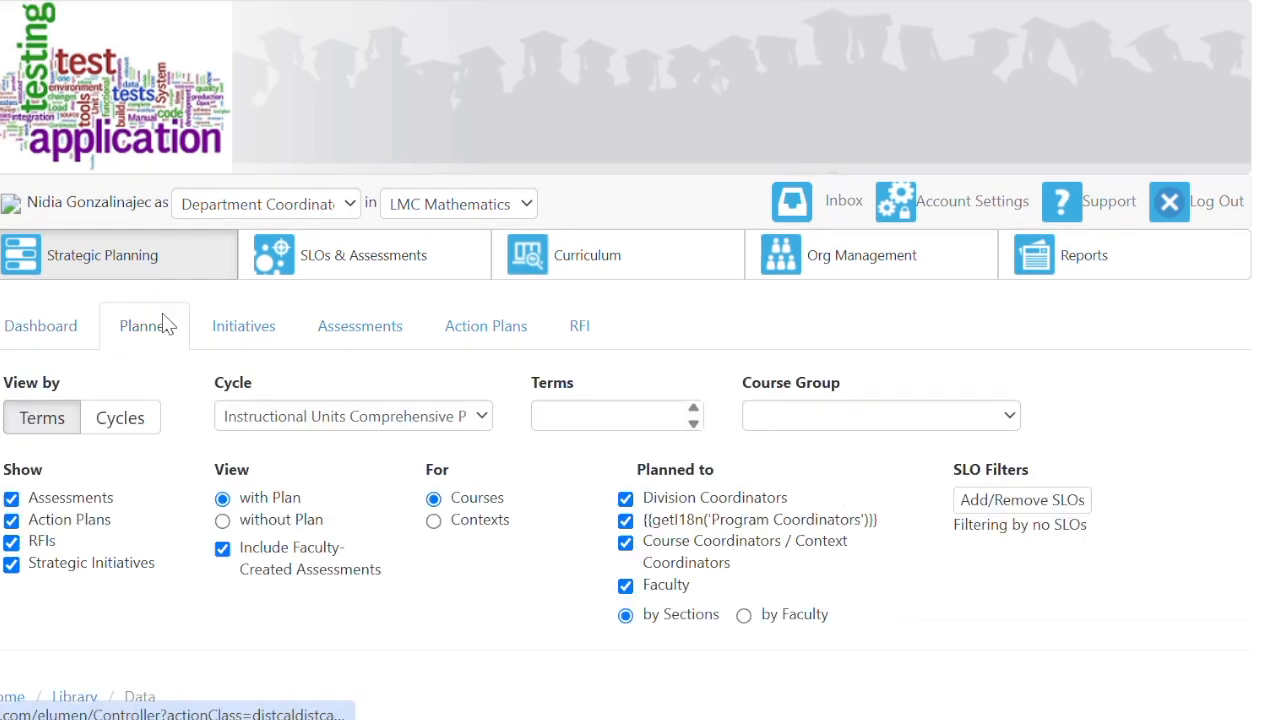
pyautogui.scroll(-1, 172, 546)
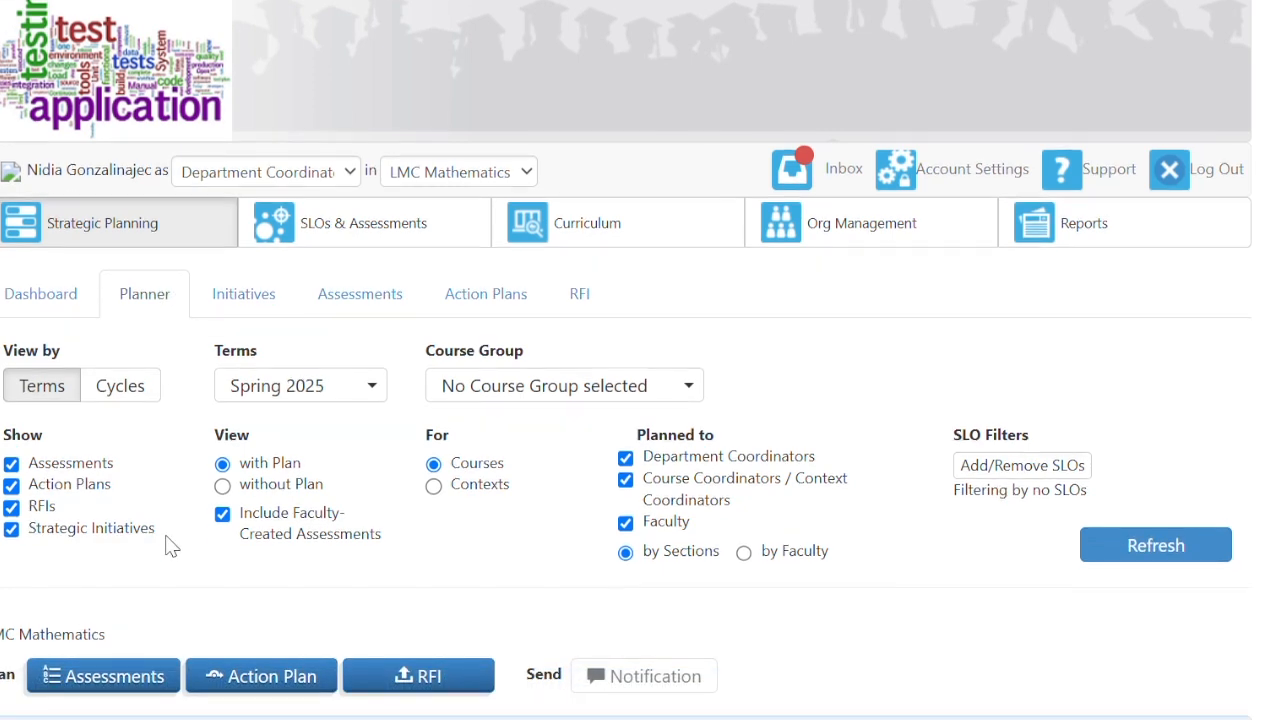
pyautogui.scroll(-2, 172, 546)
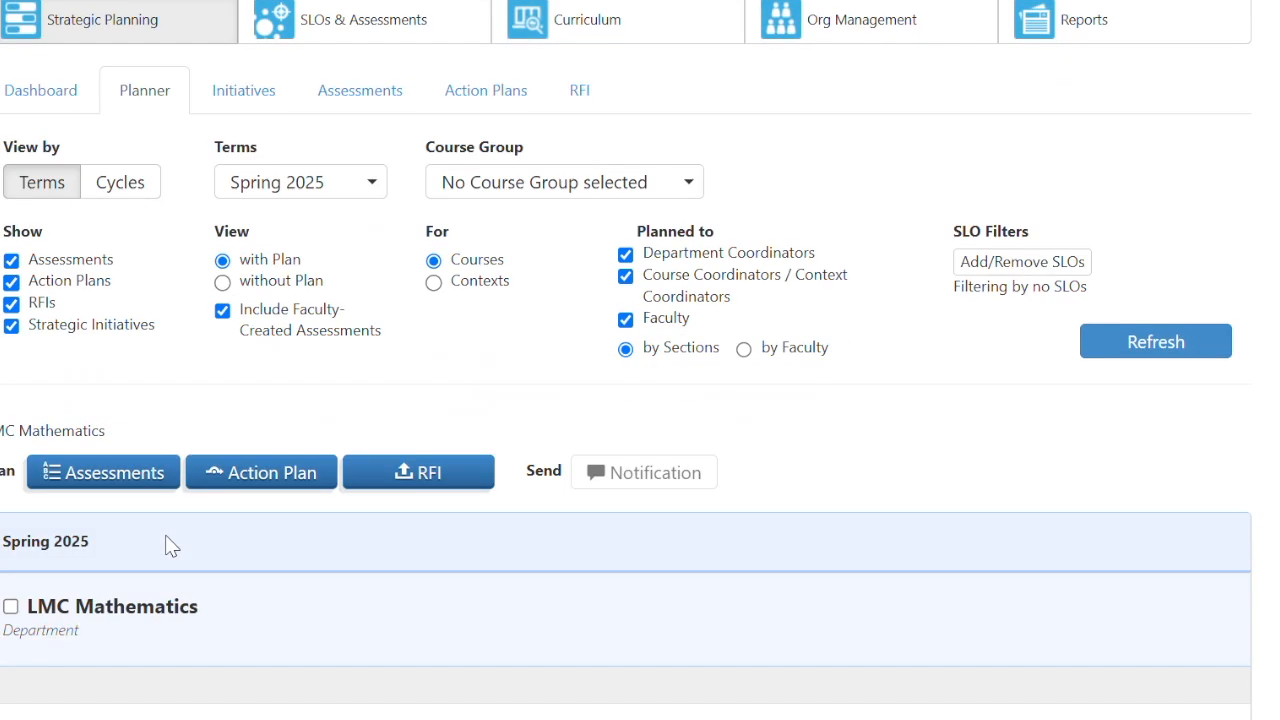
pyautogui.scroll(-3, 172, 546)
pyautogui.scroll(5, 172, 546)
pyautogui.scroll(-3, 172, 546)
pyautogui.scroll(2, 168, 544)
pyautogui.scroll(-3, 226, 514)
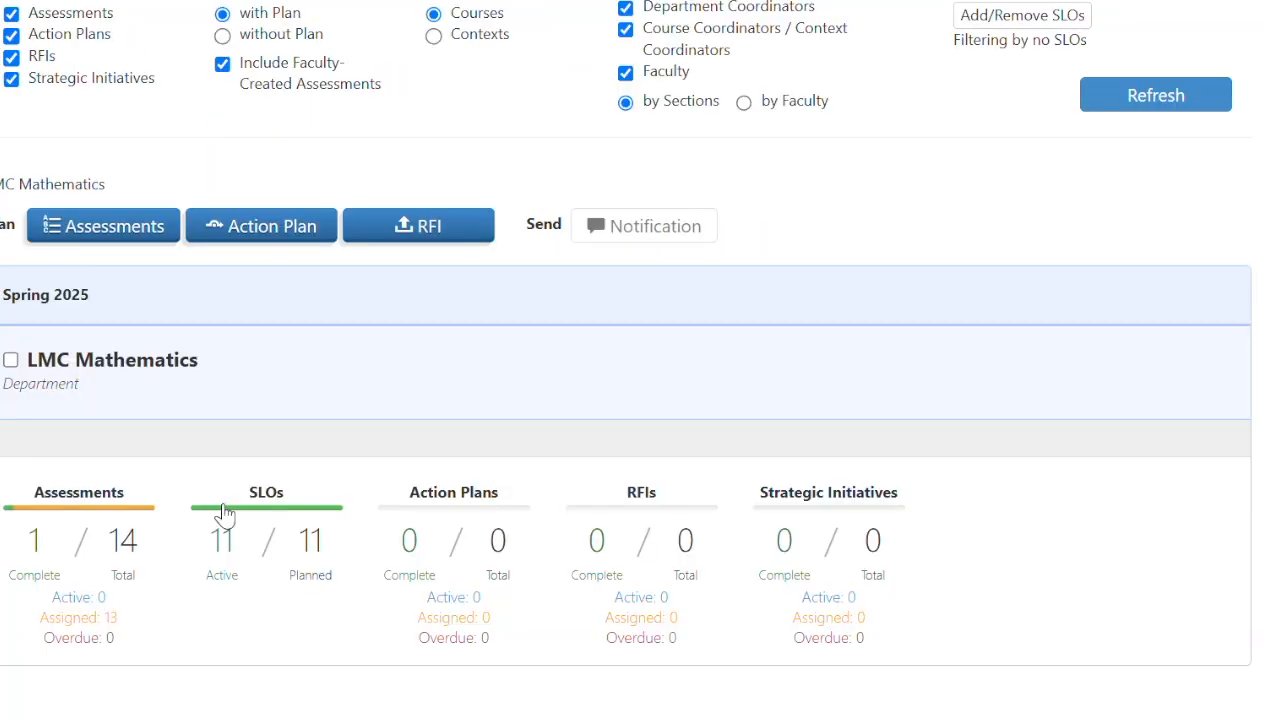
pyautogui.scroll(1, 226, 514)
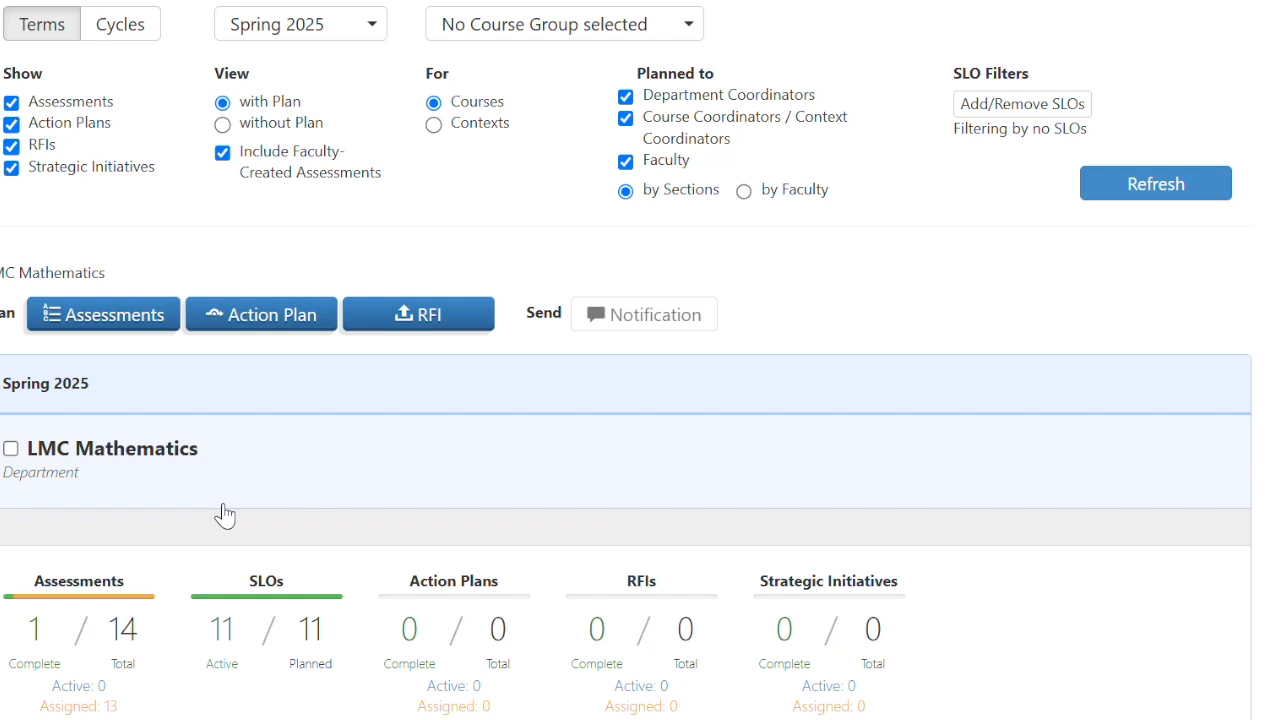
pyautogui.scroll(4, 224, 514)
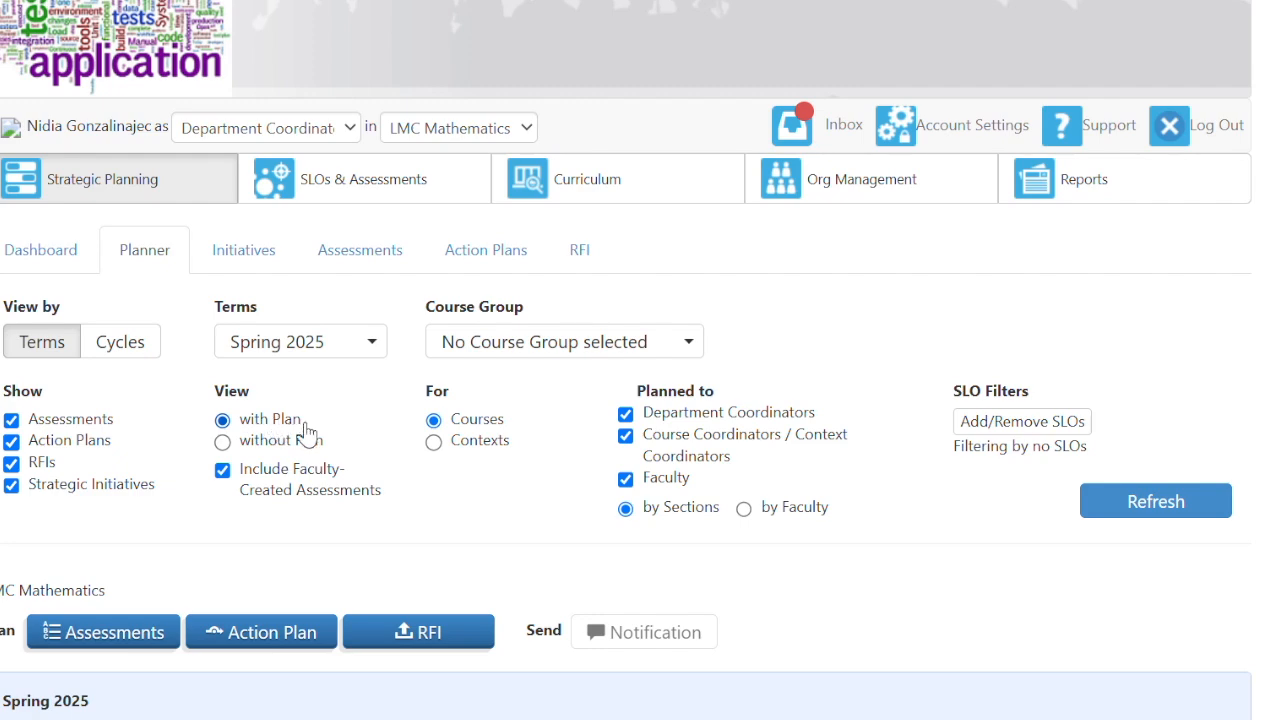
pyautogui.scroll(-3, 206, 629)
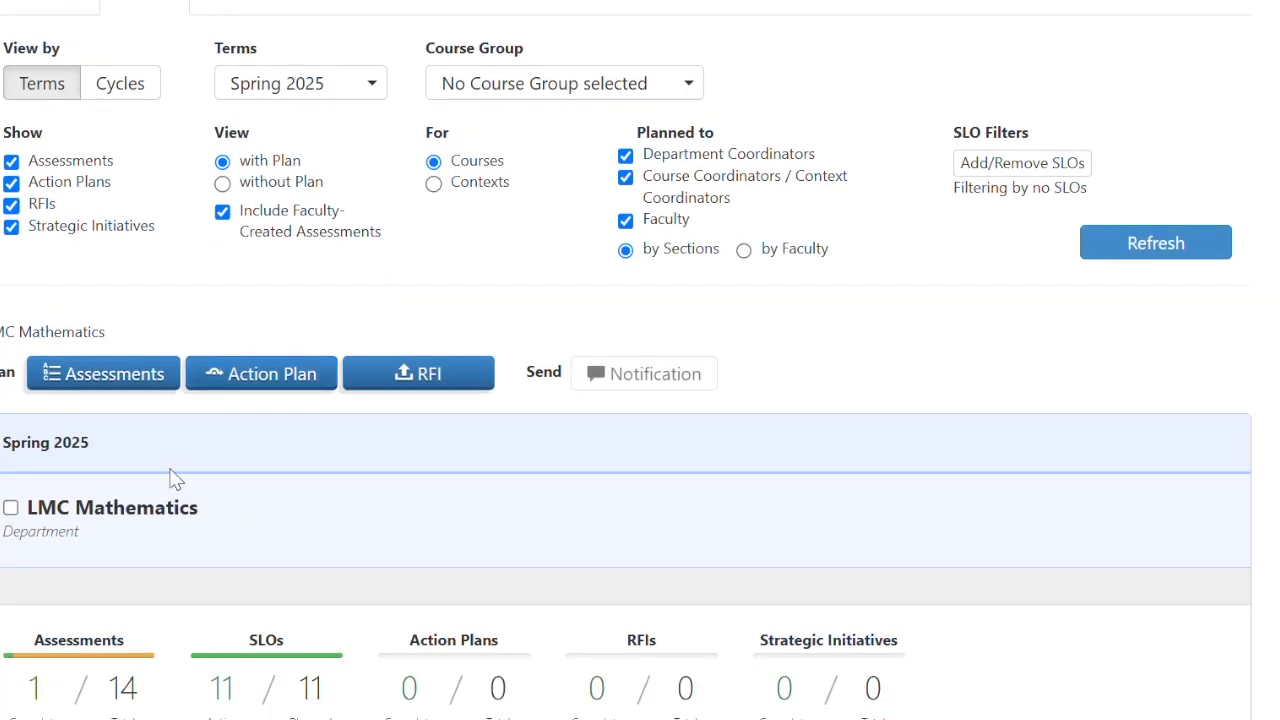
pyautogui.scroll(-2, 280, 614)
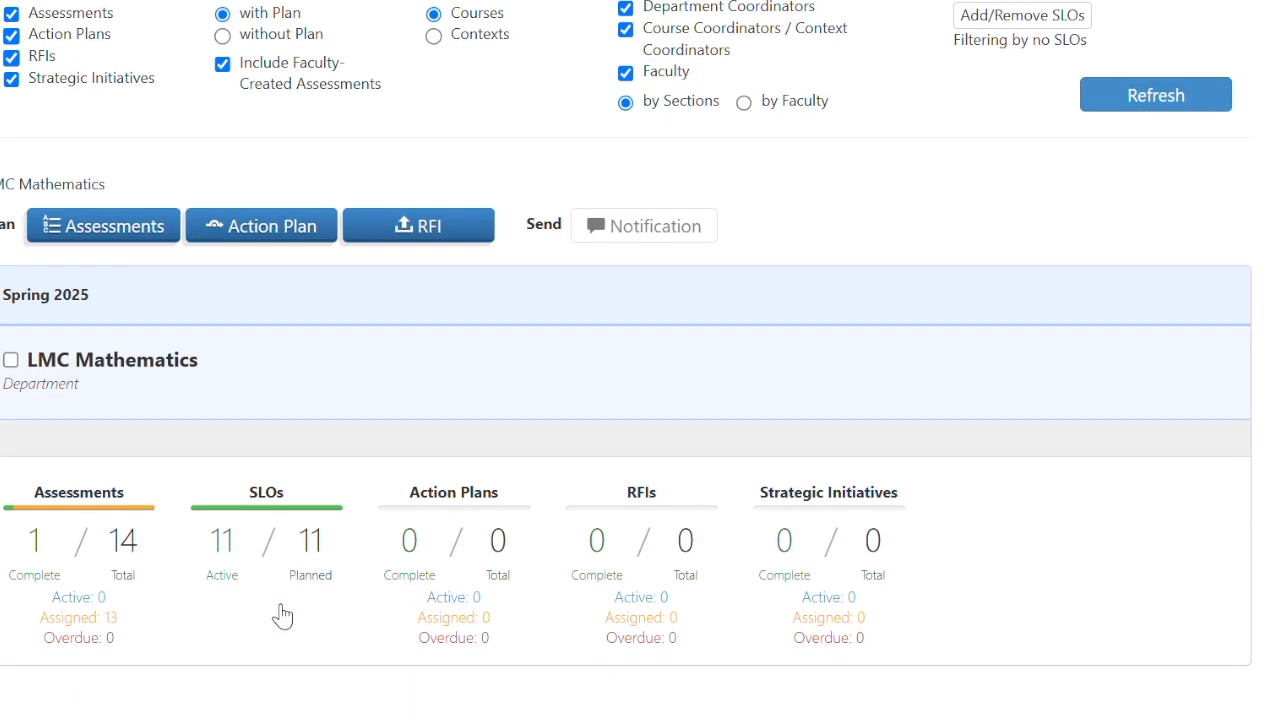
pyautogui.scroll(5, 281, 615)
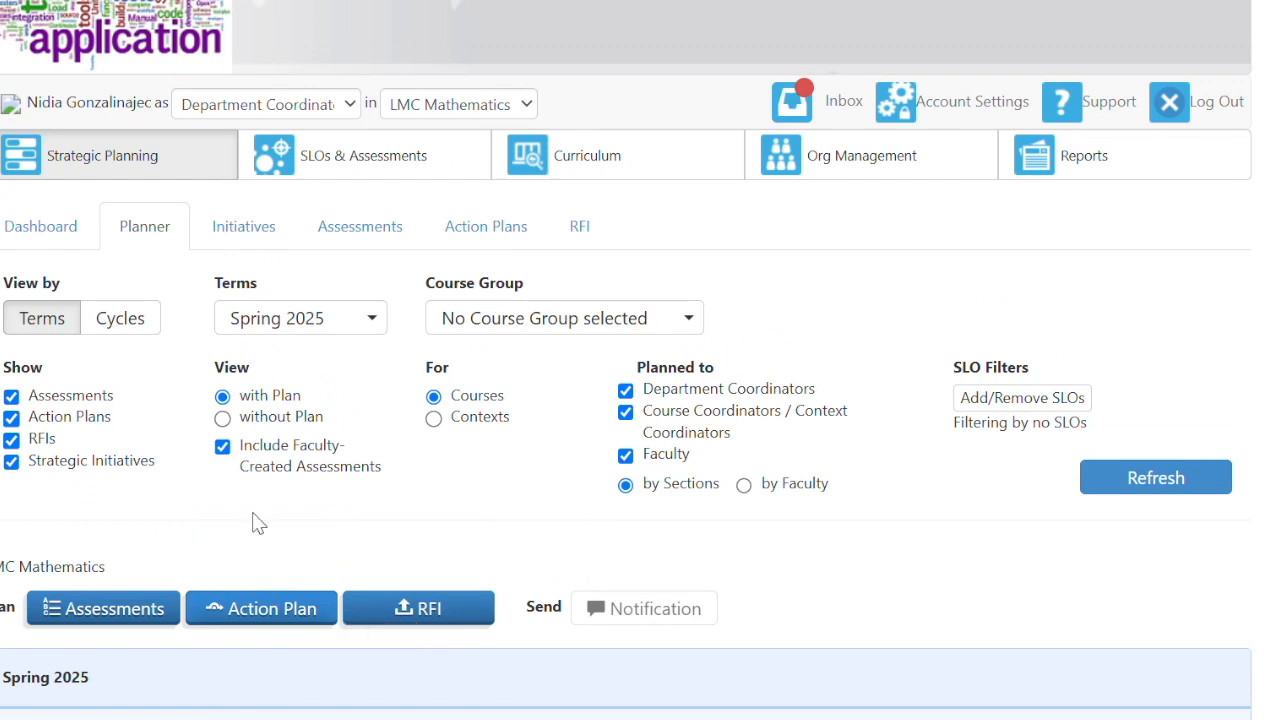
# - Set View to 'without Plan' and add Fall 2022, Spring 2023 and Summer 2023 to the terms
pyautogui.click(222, 419)
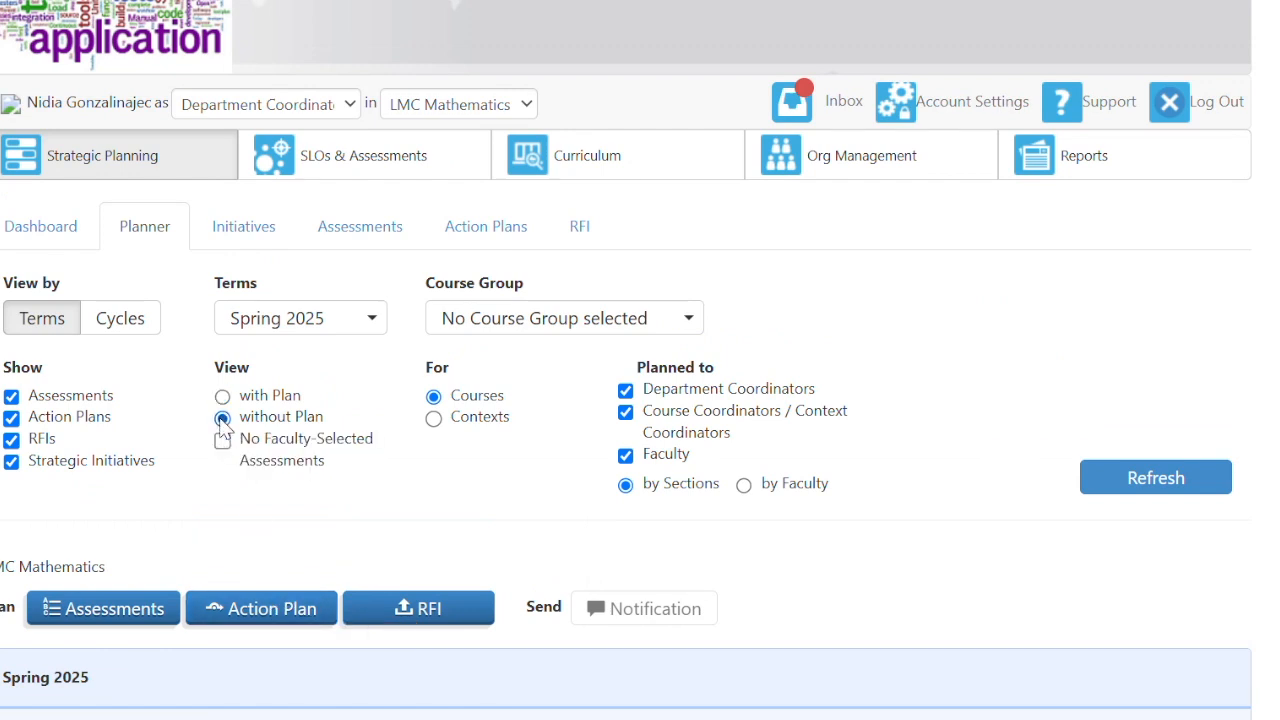
pyautogui.click(385, 319)
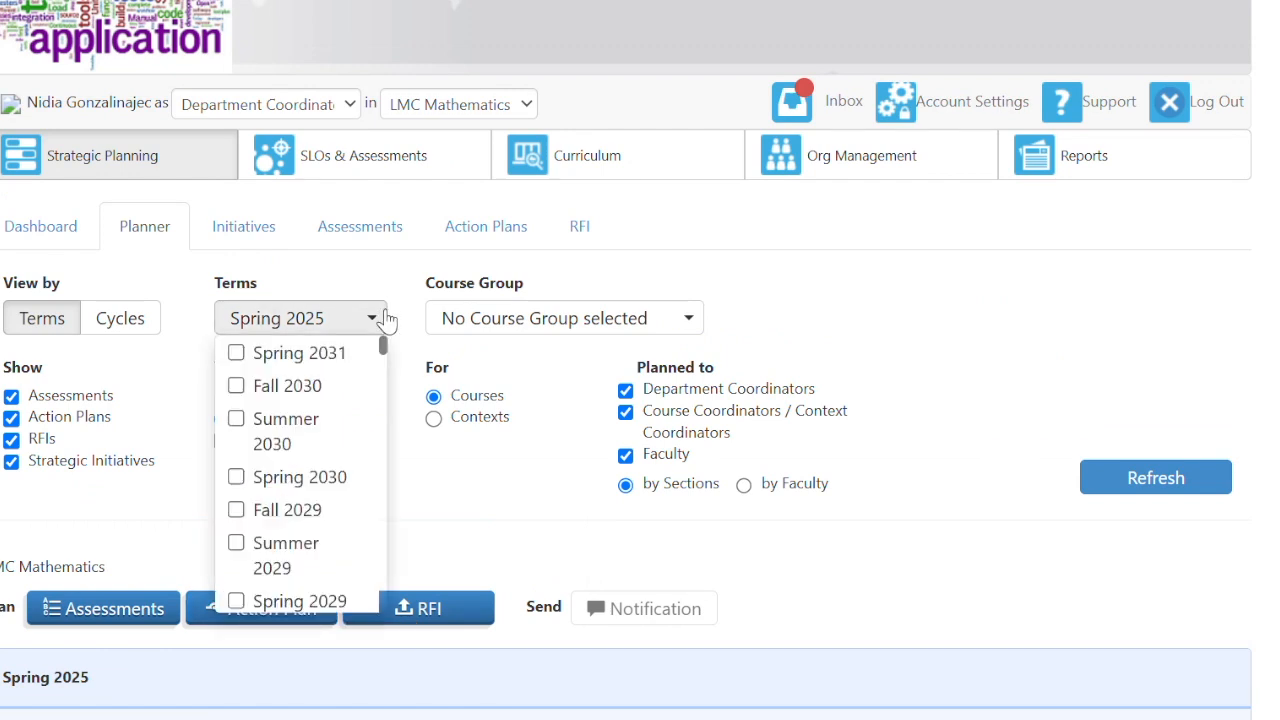
pyautogui.scroll(-5, 340, 500)
pyautogui.scroll(-5, 340, 538)
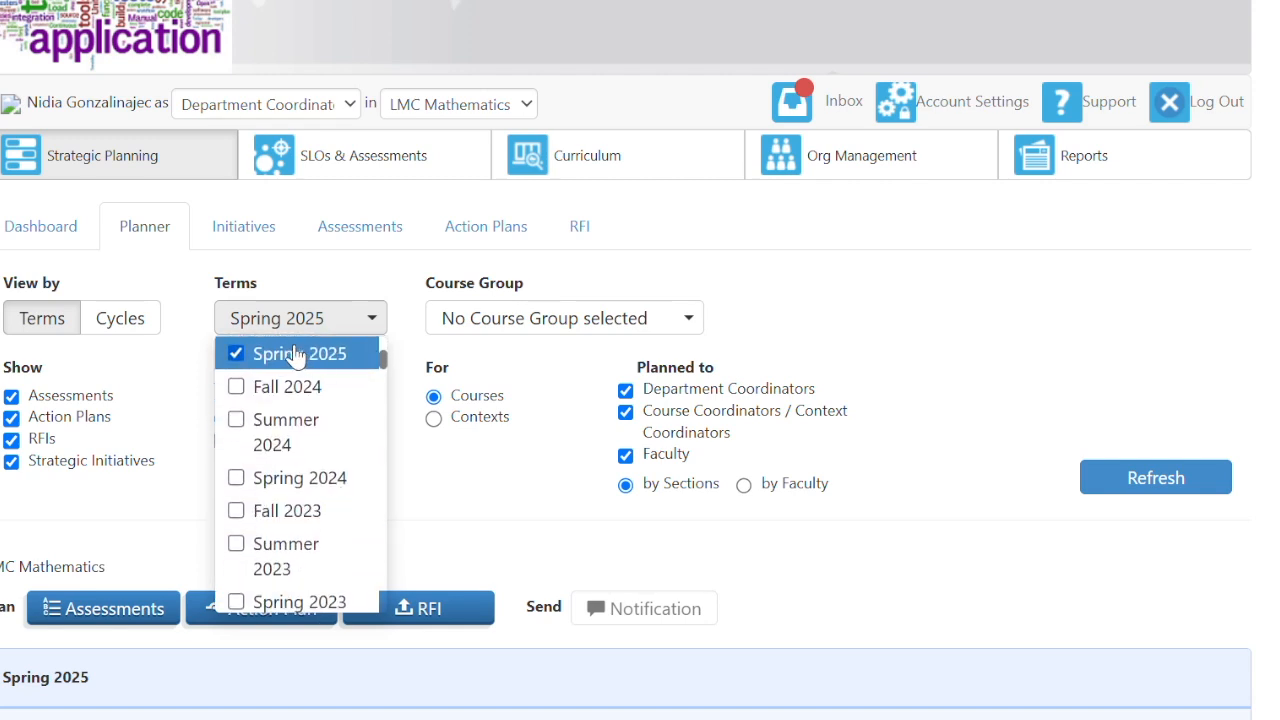
pyautogui.click(234, 355)
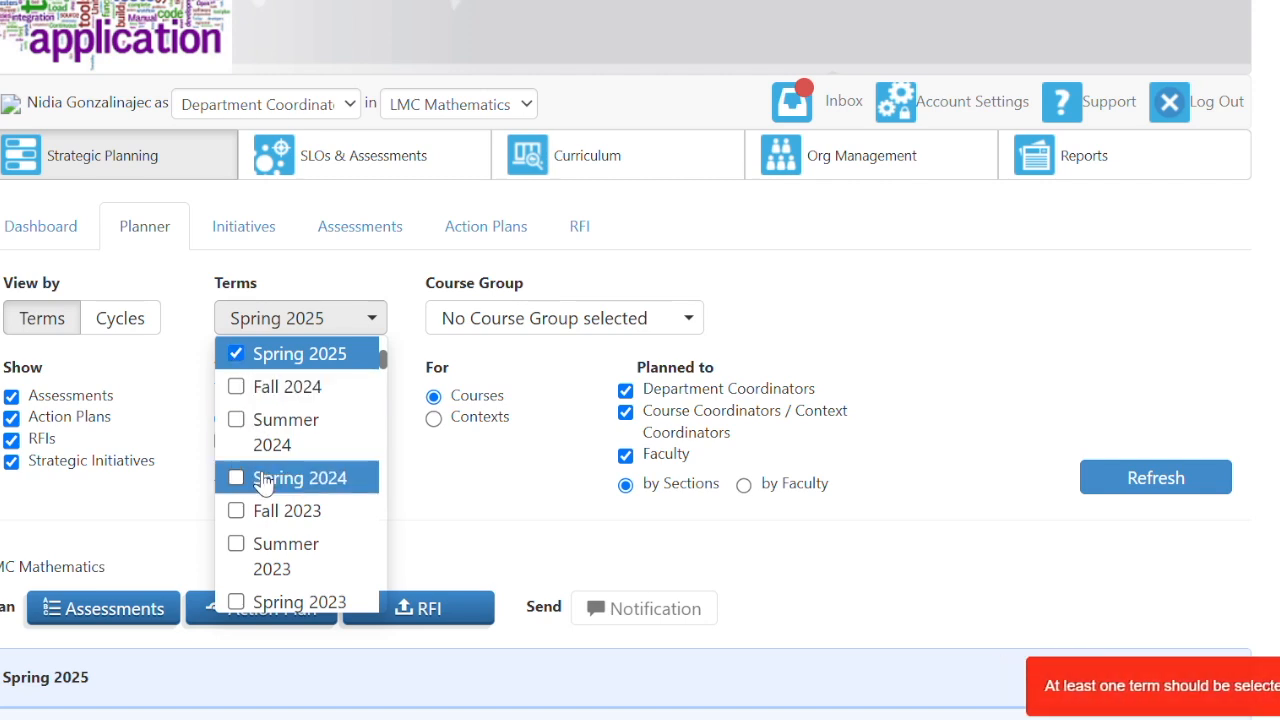
pyautogui.scroll(-1, 461, 524)
pyautogui.scroll(-2, 306, 477)
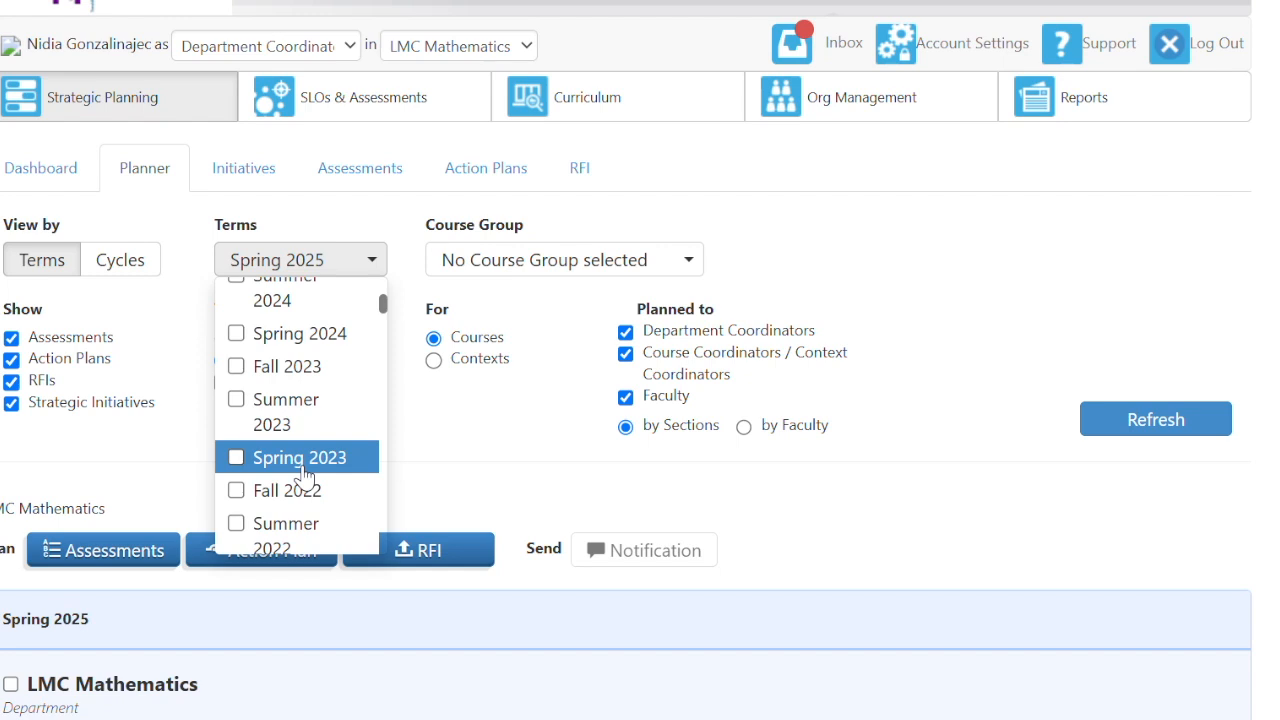
pyautogui.click(240, 492)
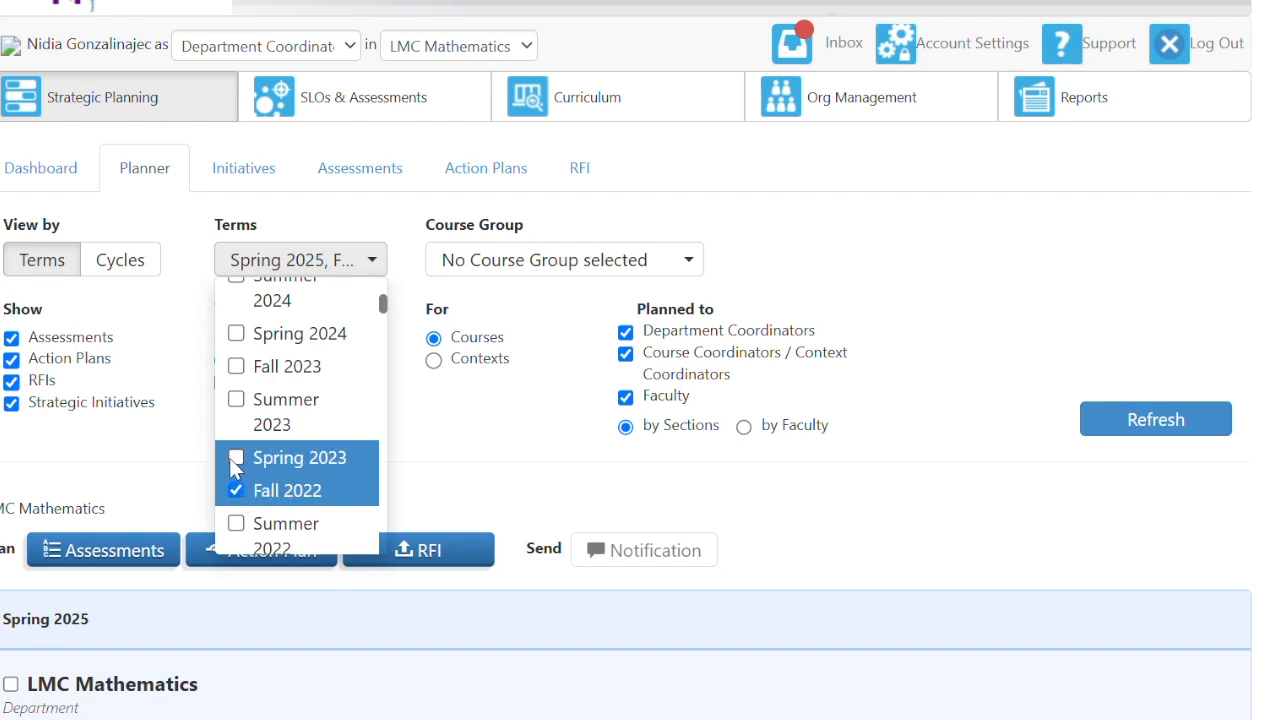
pyautogui.click(232, 462)
pyautogui.click(236, 400)
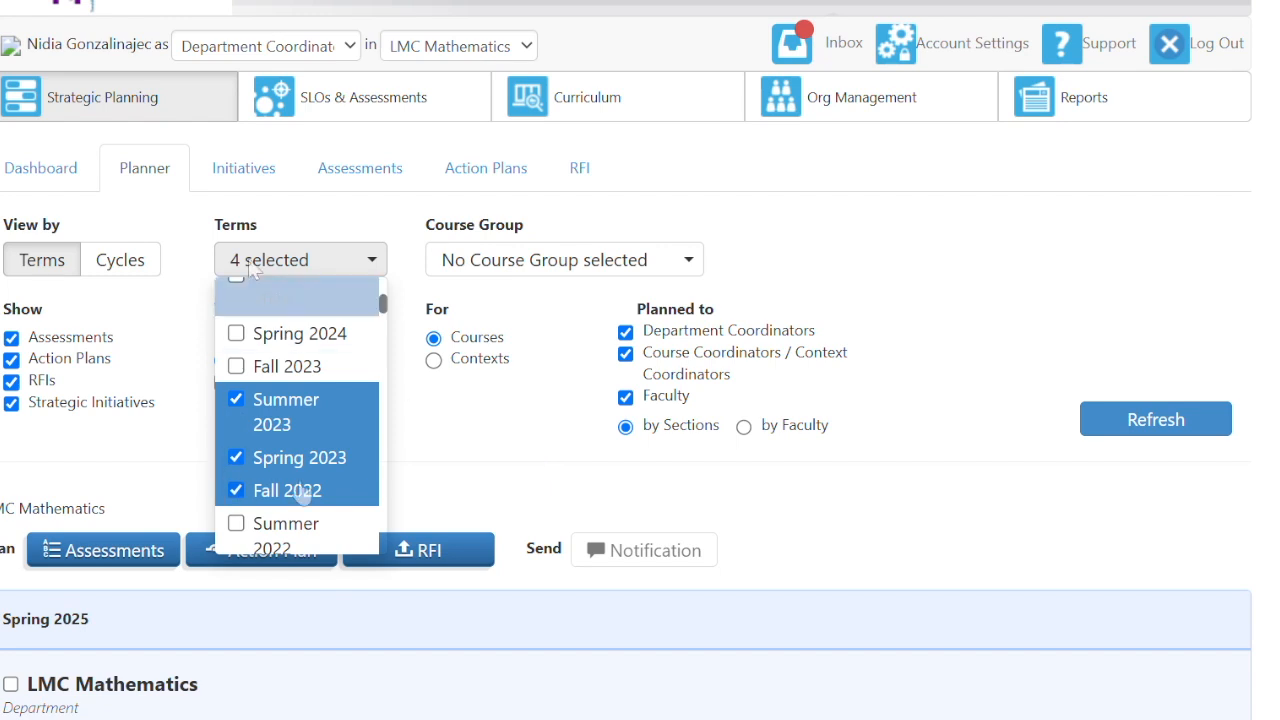
pyautogui.click(1147, 445)
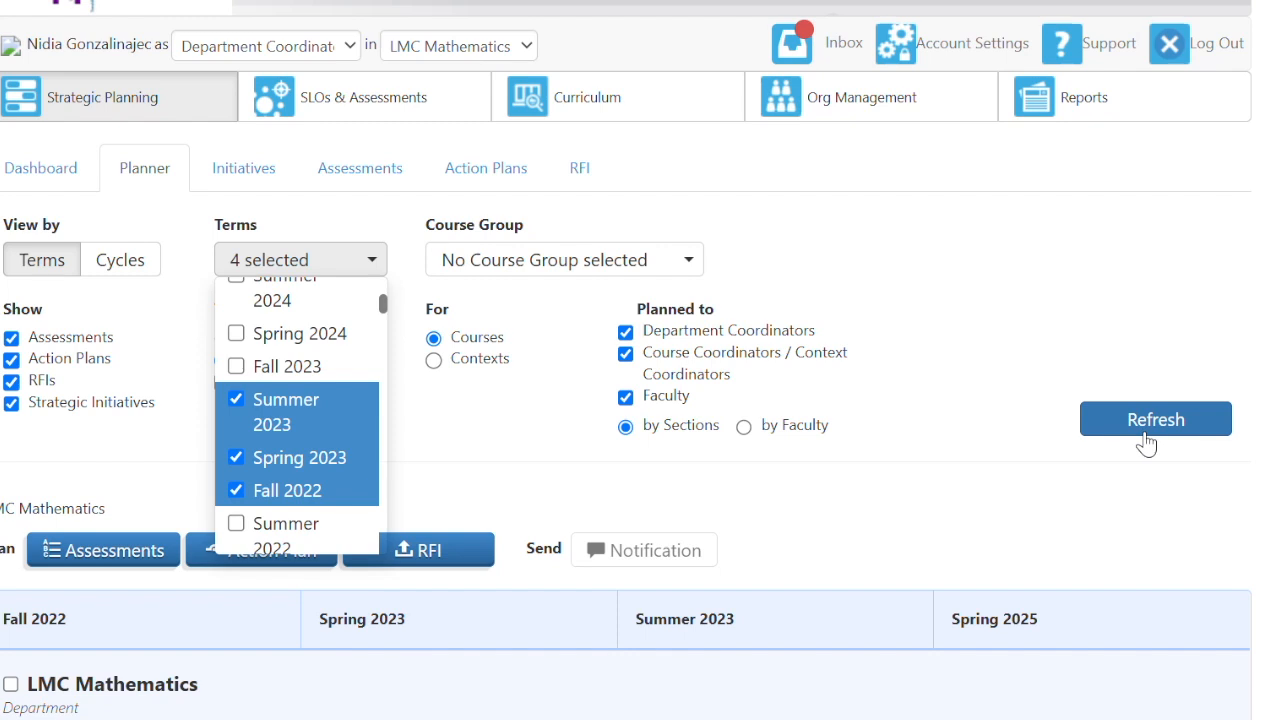
pyautogui.click(980, 463)
# - Remove Spring 2025 from the terms and refresh, showing 110, 95 and 39 without assessments
pyautogui.scroll(1, 155, 338)
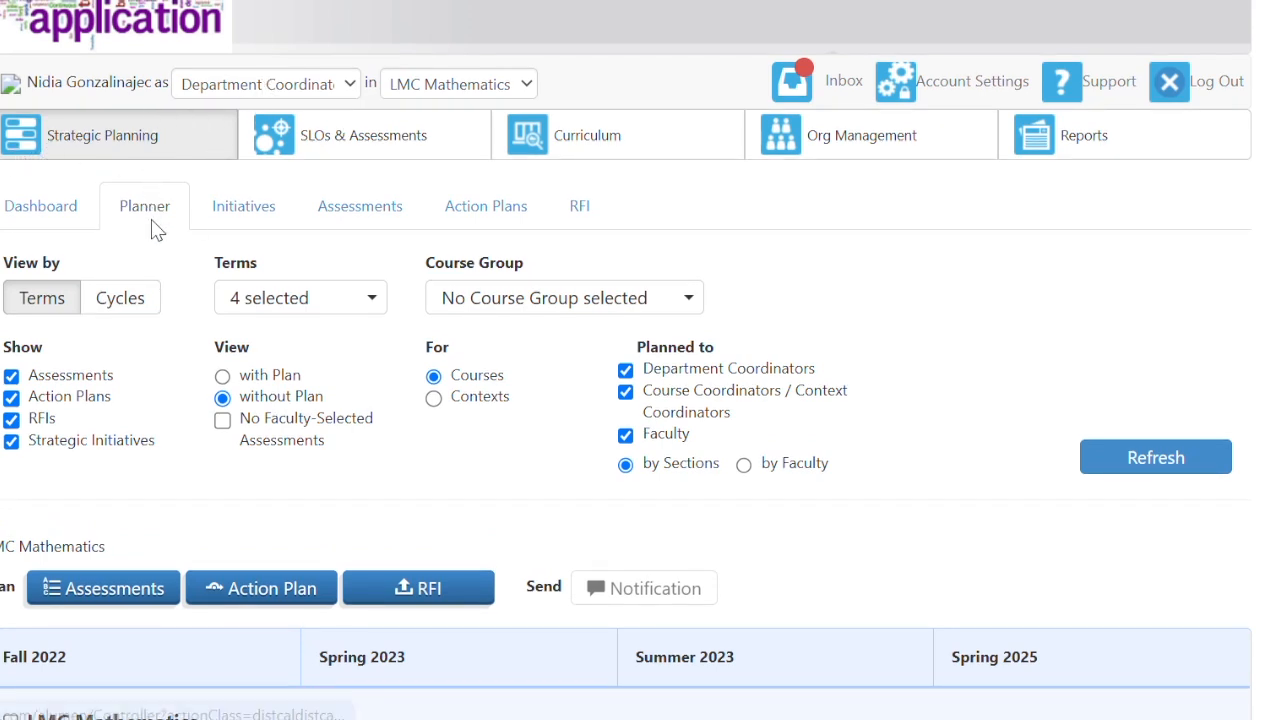
pyautogui.click(270, 303)
pyautogui.scroll(2, 310, 403)
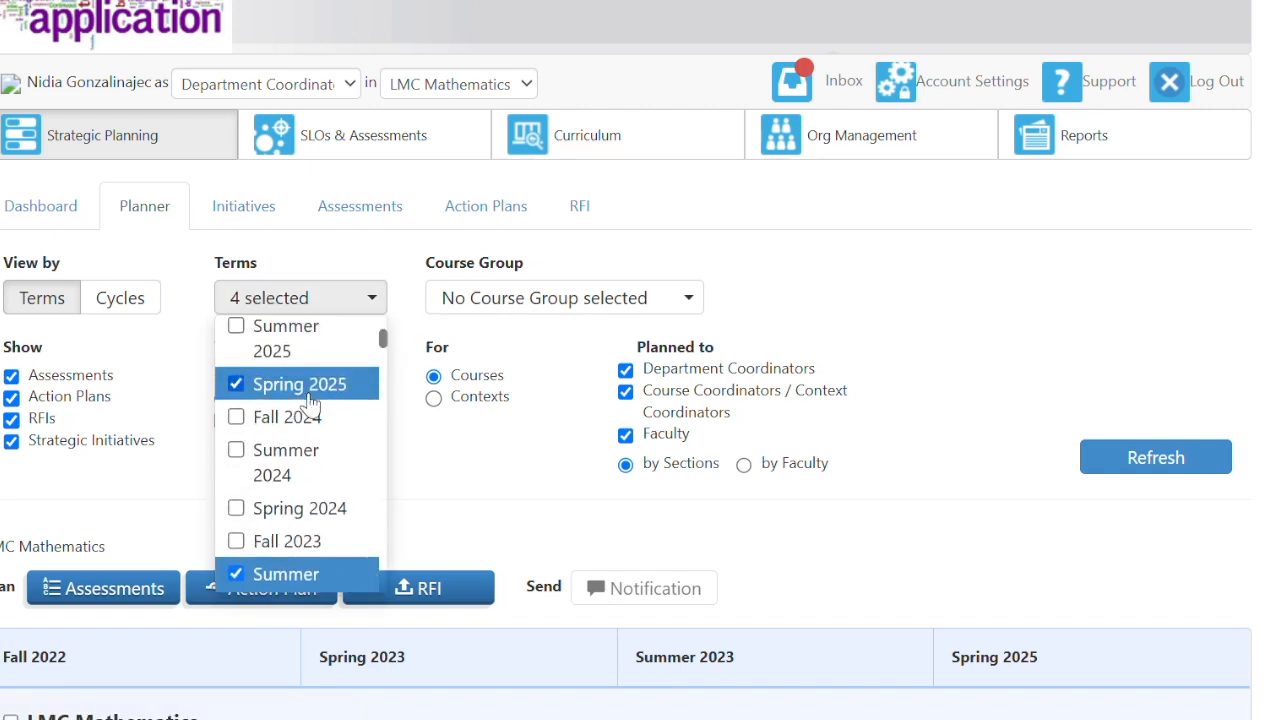
pyautogui.click(238, 385)
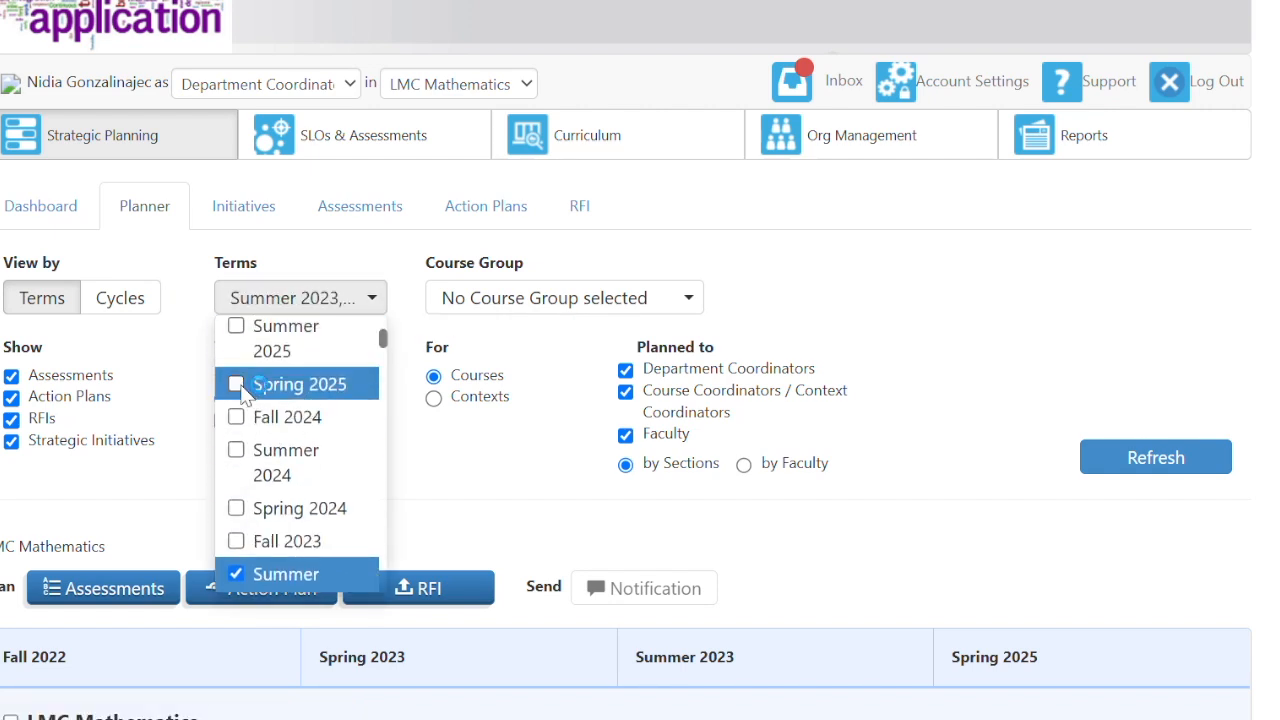
pyautogui.click(810, 530)
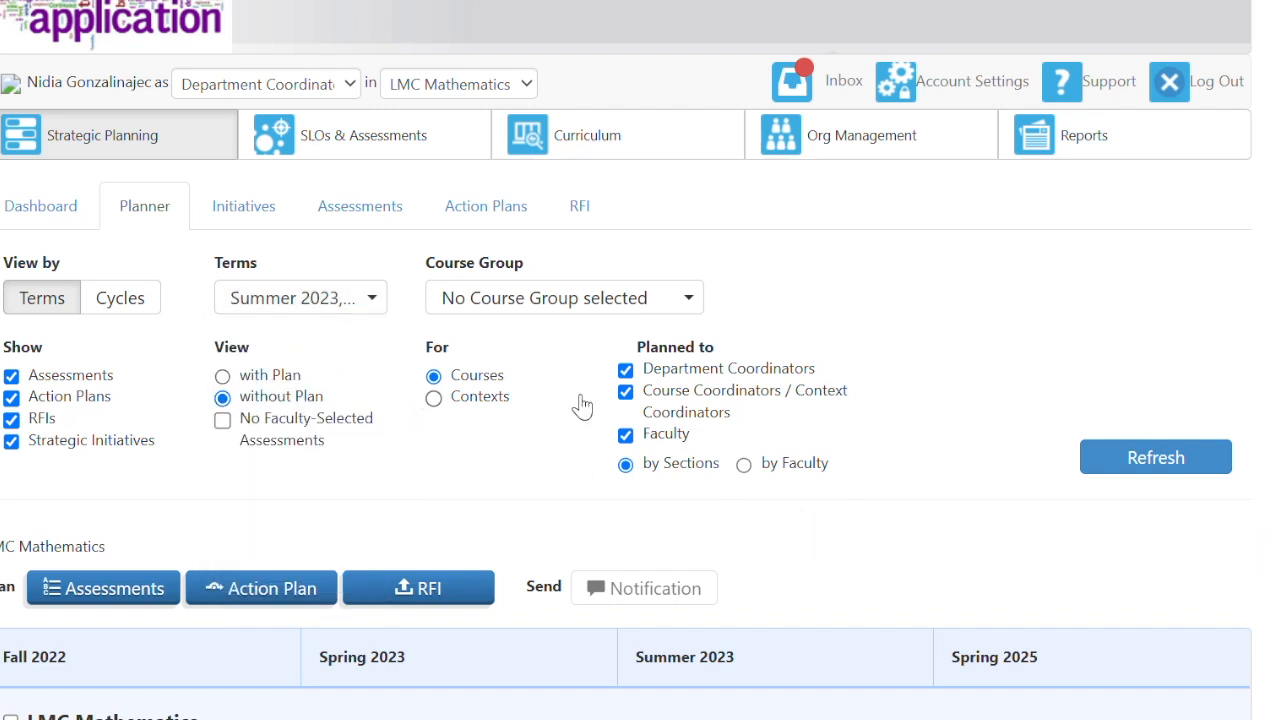
pyautogui.click(1156, 457)
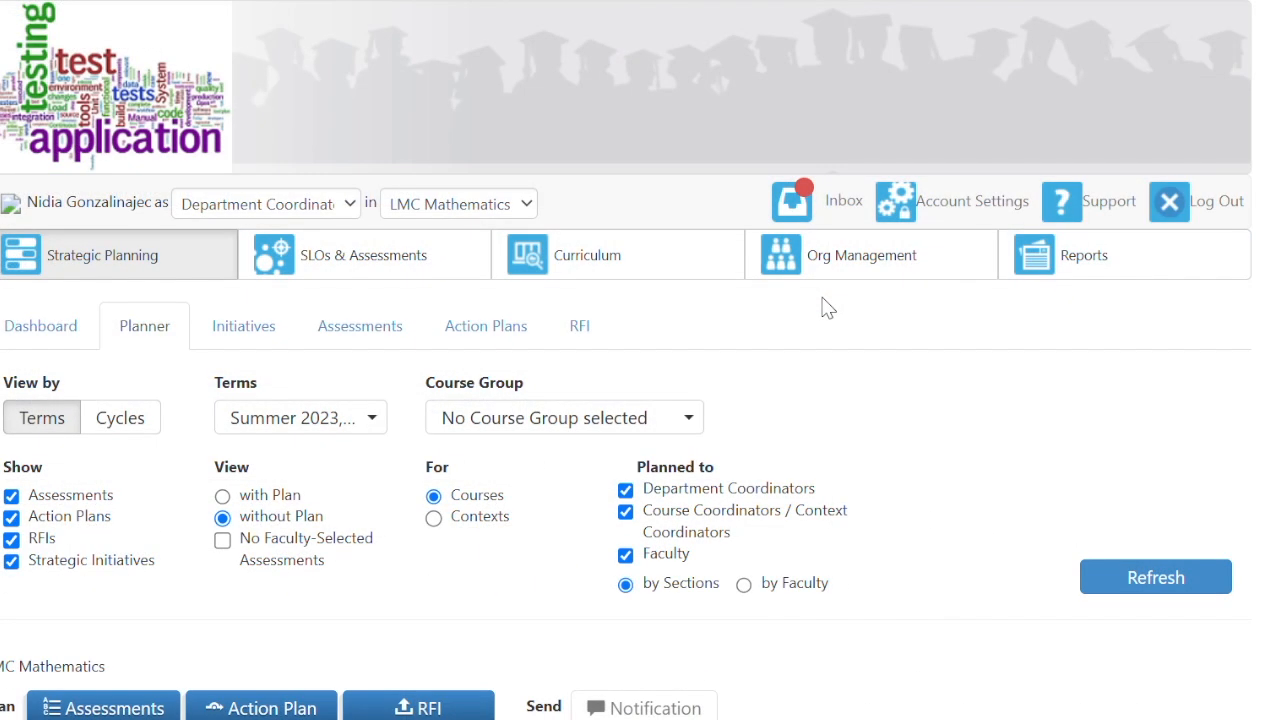
pyautogui.scroll(-4, 980, 458)
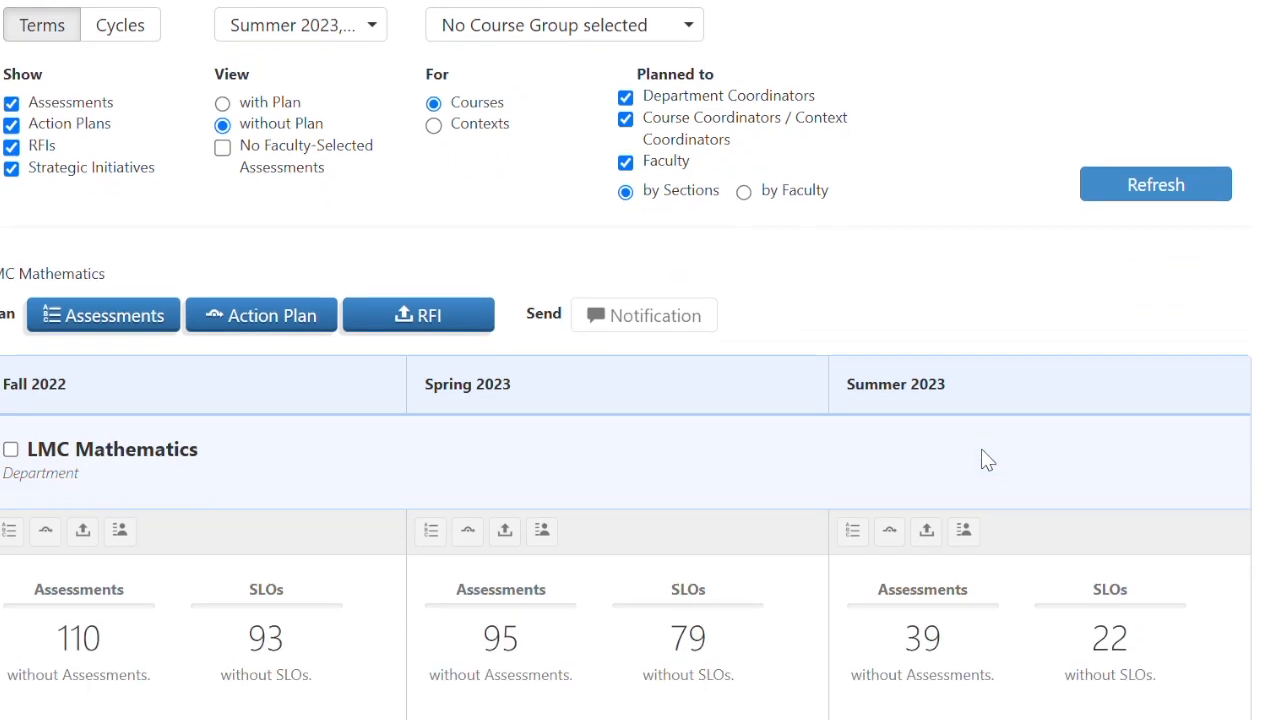
# - Scroll the course list until MATH230 - Calculus and Analytic Geometry III (3, 3, 2 unplanned) is at the top
pyautogui.scroll(-2, 647, 520)
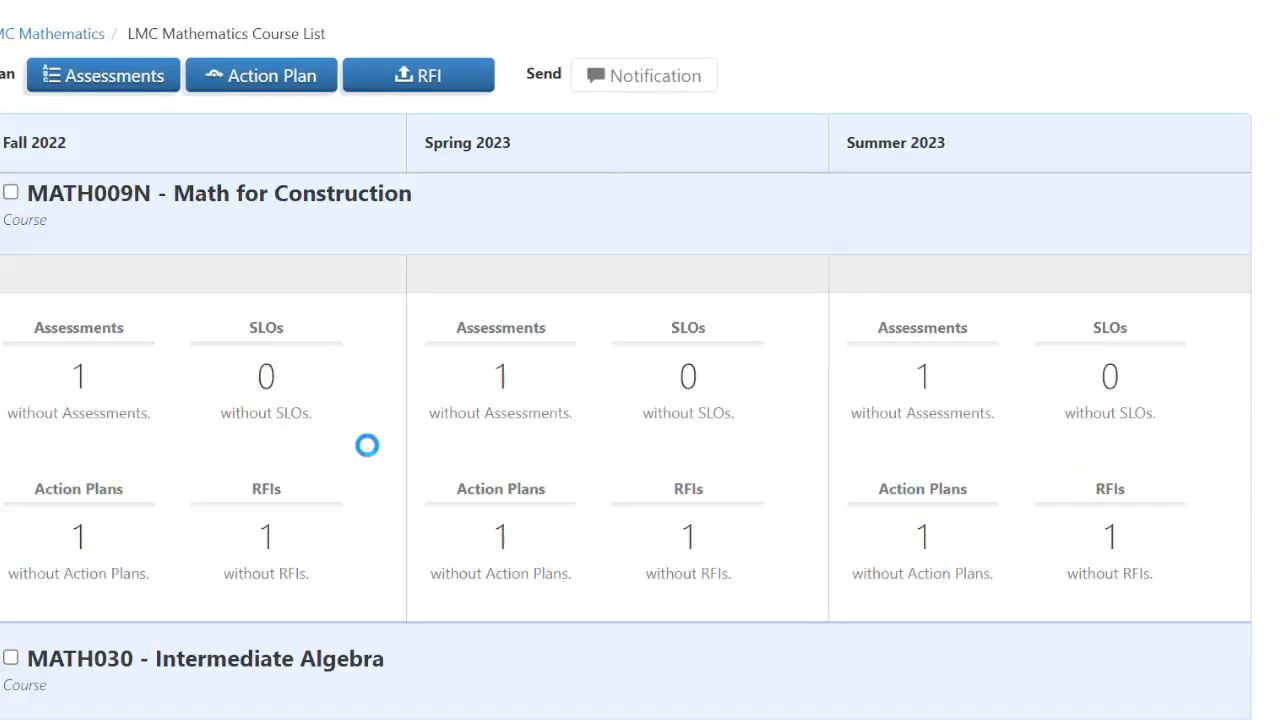
pyautogui.scroll(-10, 369, 457)
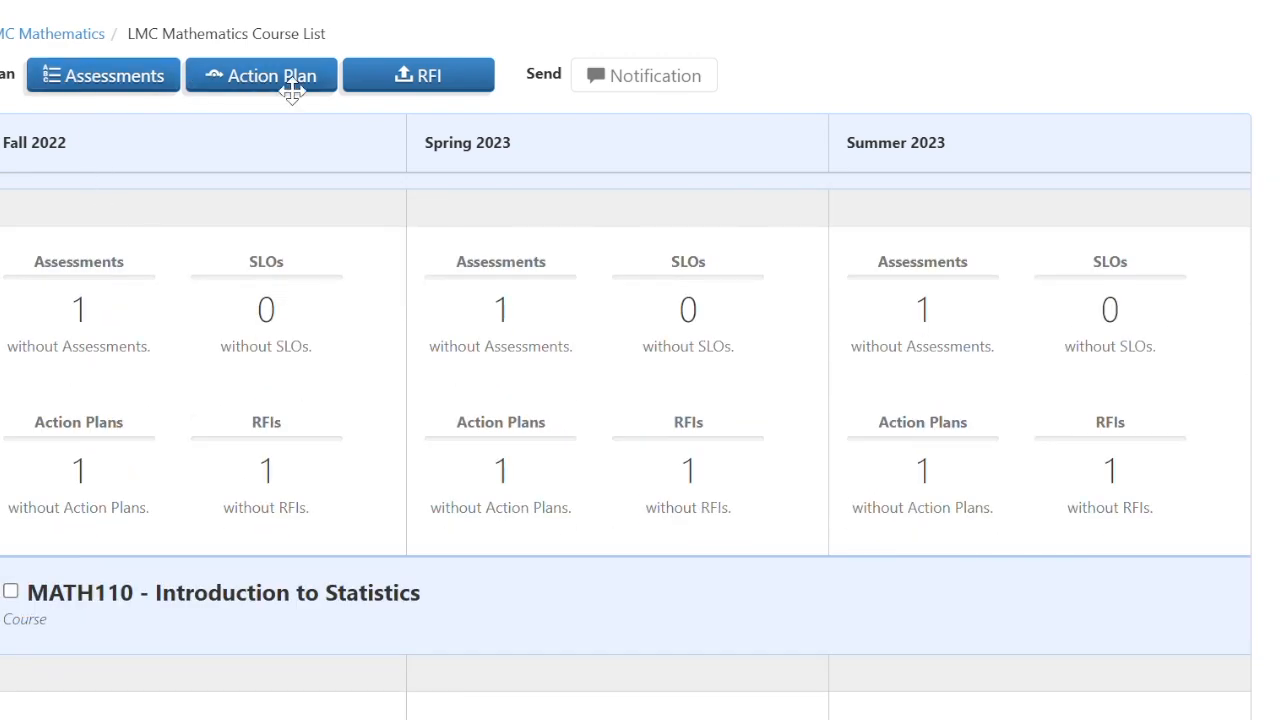
pyautogui.scroll(-10, 420, 530)
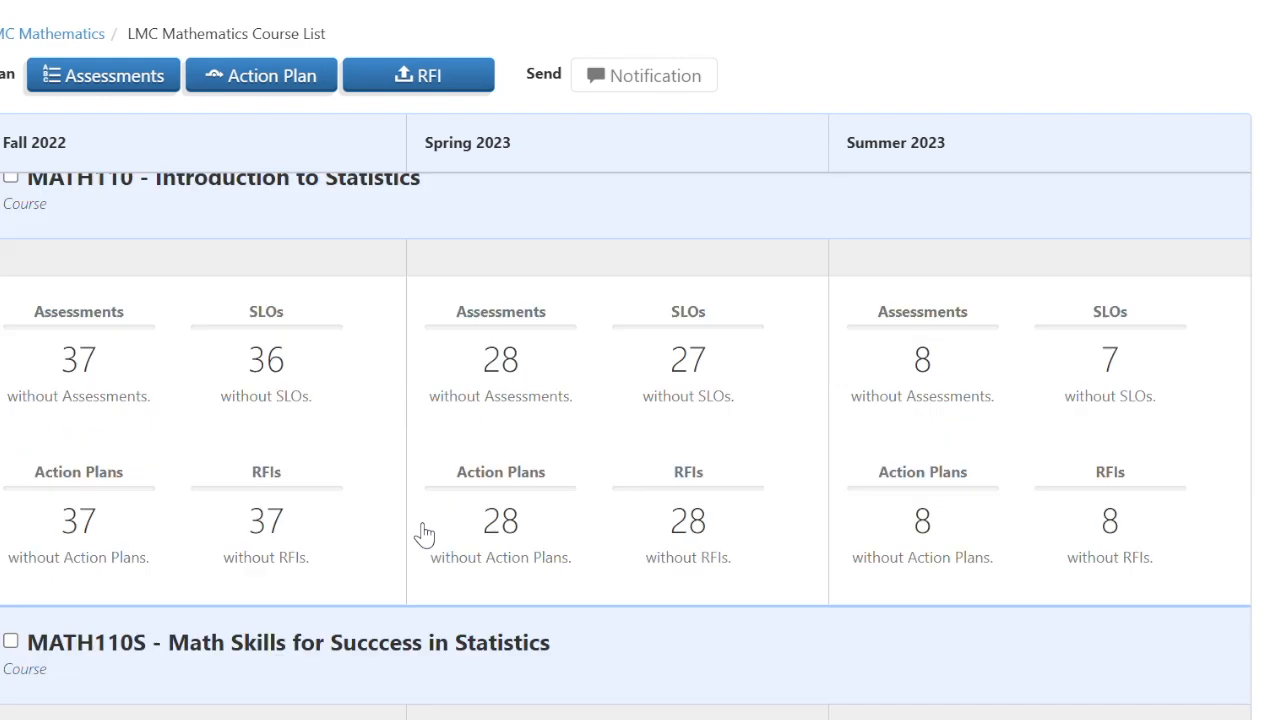
pyautogui.scroll(-10, 424, 535)
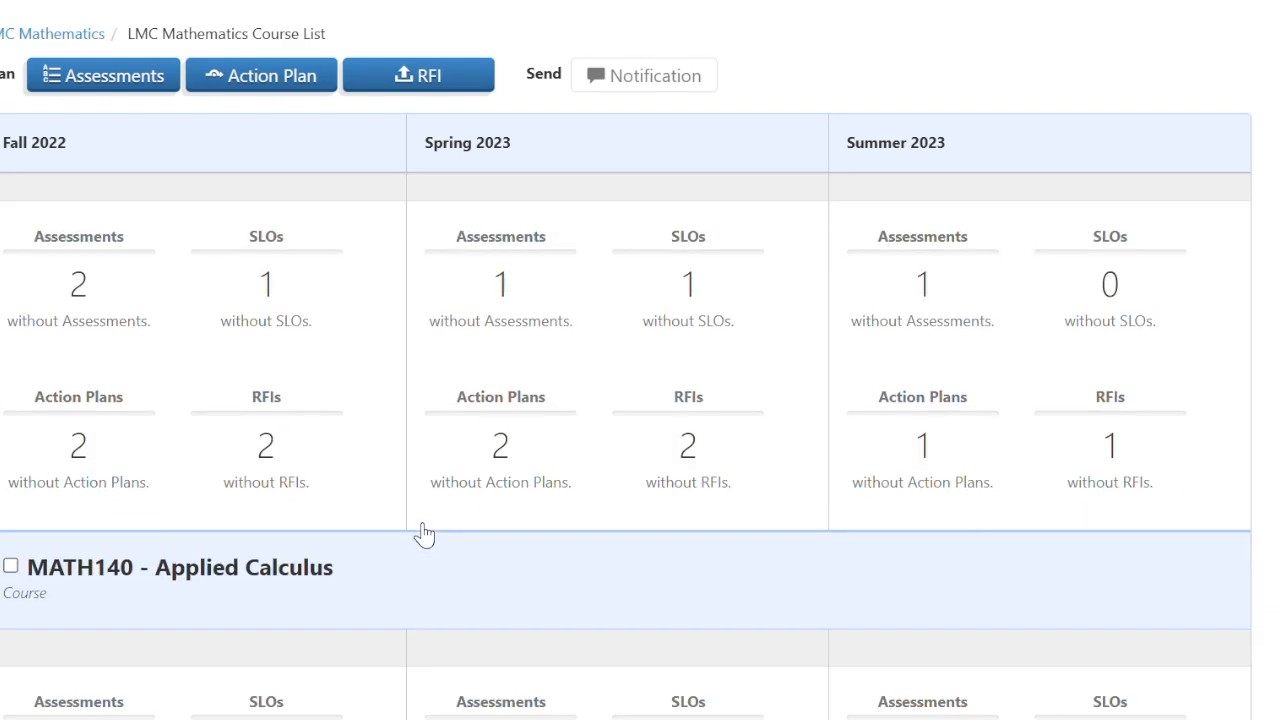
pyautogui.scroll(-10, 424, 535)
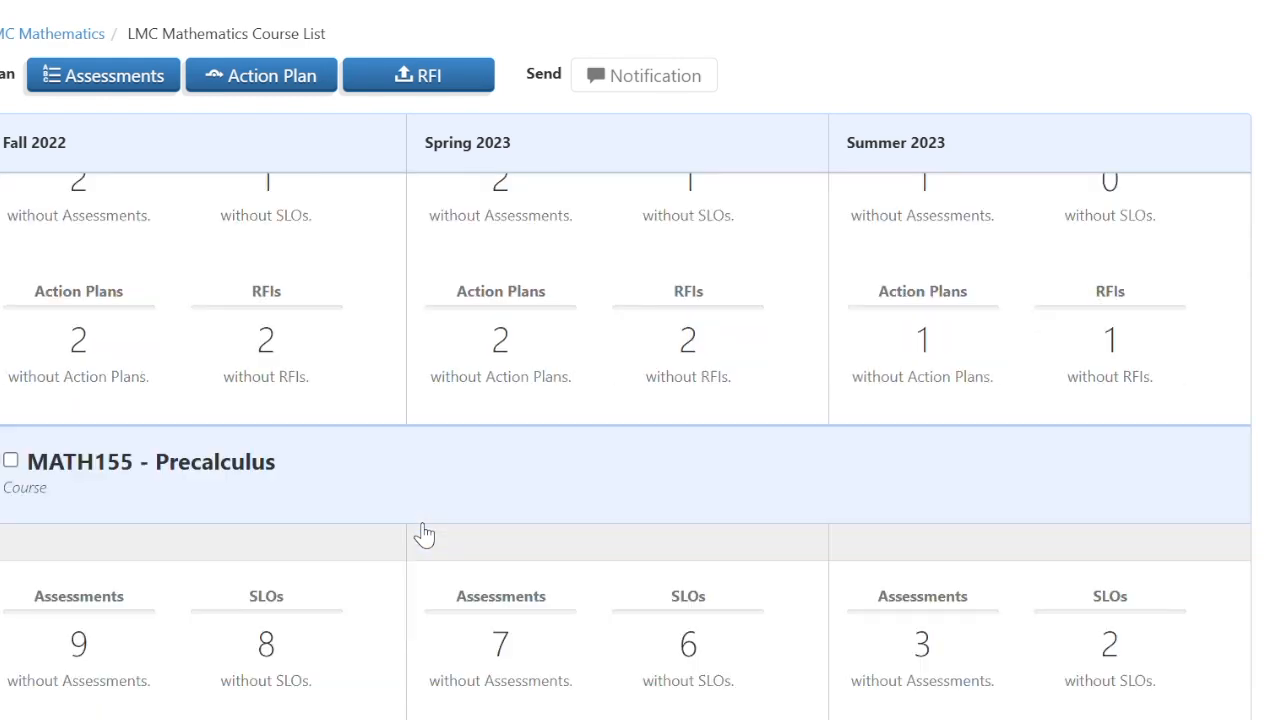
pyautogui.scroll(-10, 424, 535)
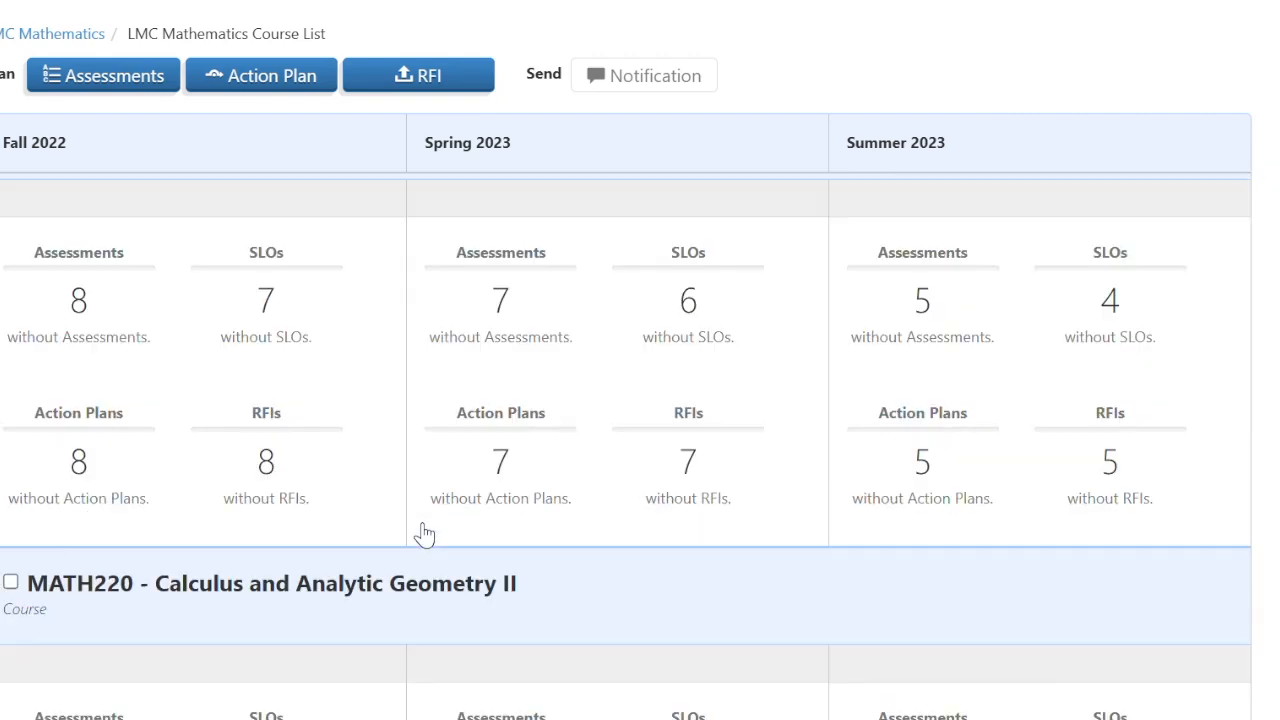
pyautogui.scroll(-4, 424, 535)
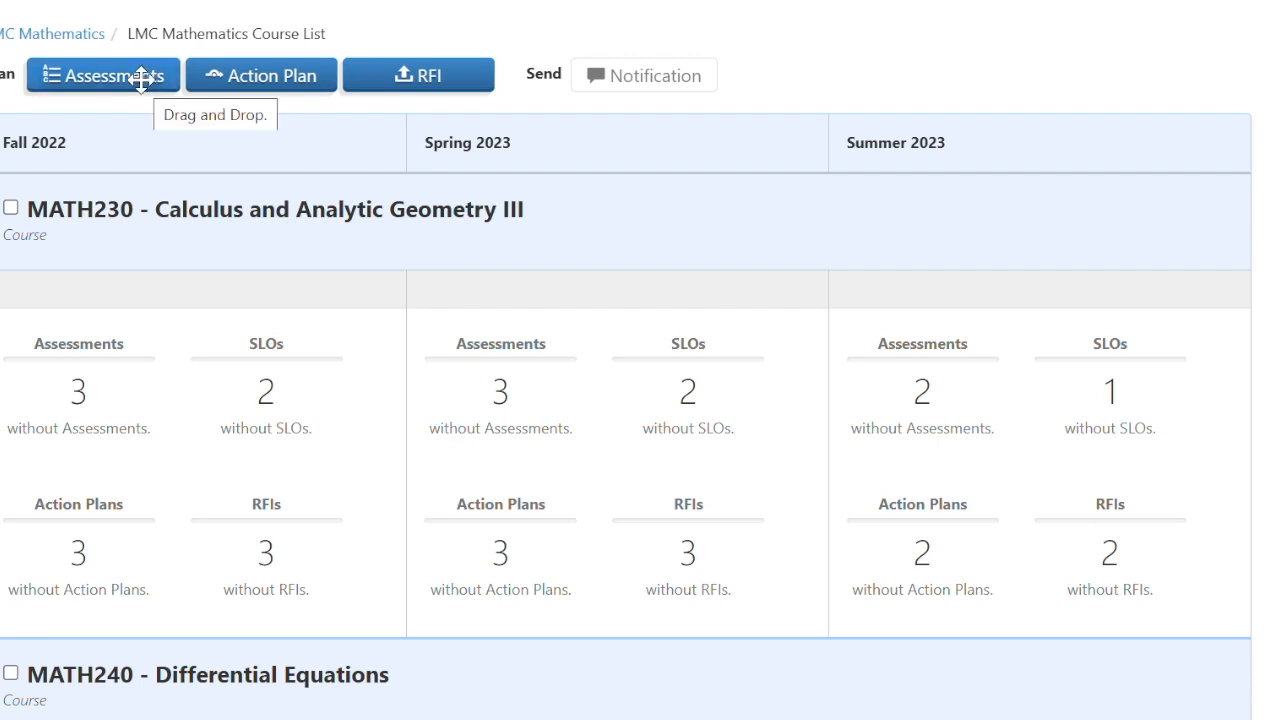
# - Drop Assessments on MATH230's Spring 2023 cell and continue with Find Assessment for All Sections
pyautogui.moveTo(142, 80); pyautogui.dragTo(625, 370)
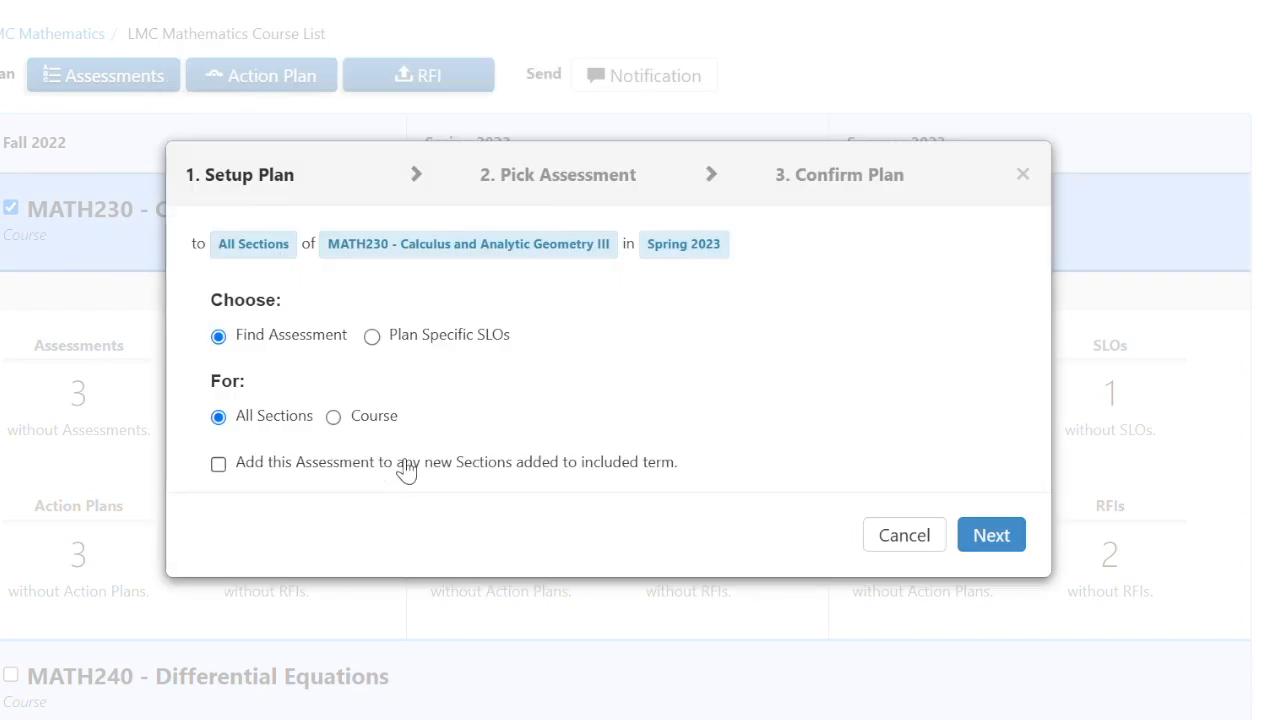
pyautogui.click(978, 538)
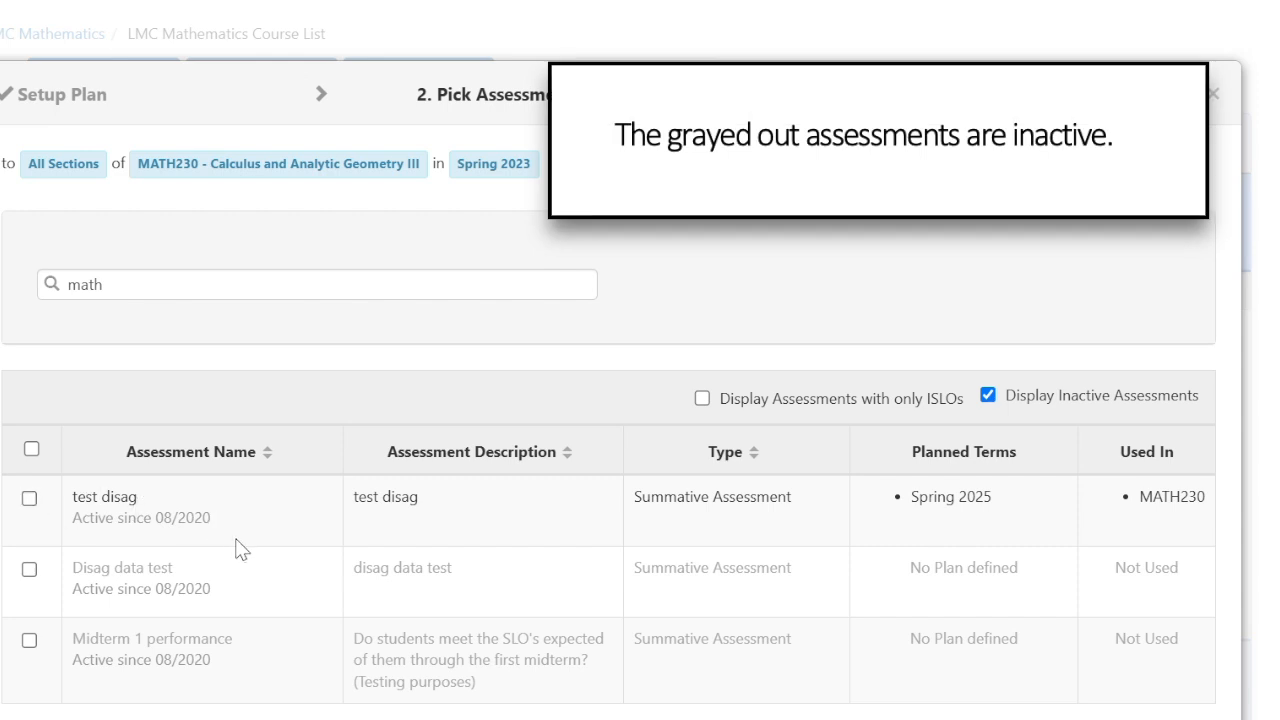
# - Select Midterm 1 performance as the only assessment and proceed to Confirm Plan
pyautogui.click(29, 499)
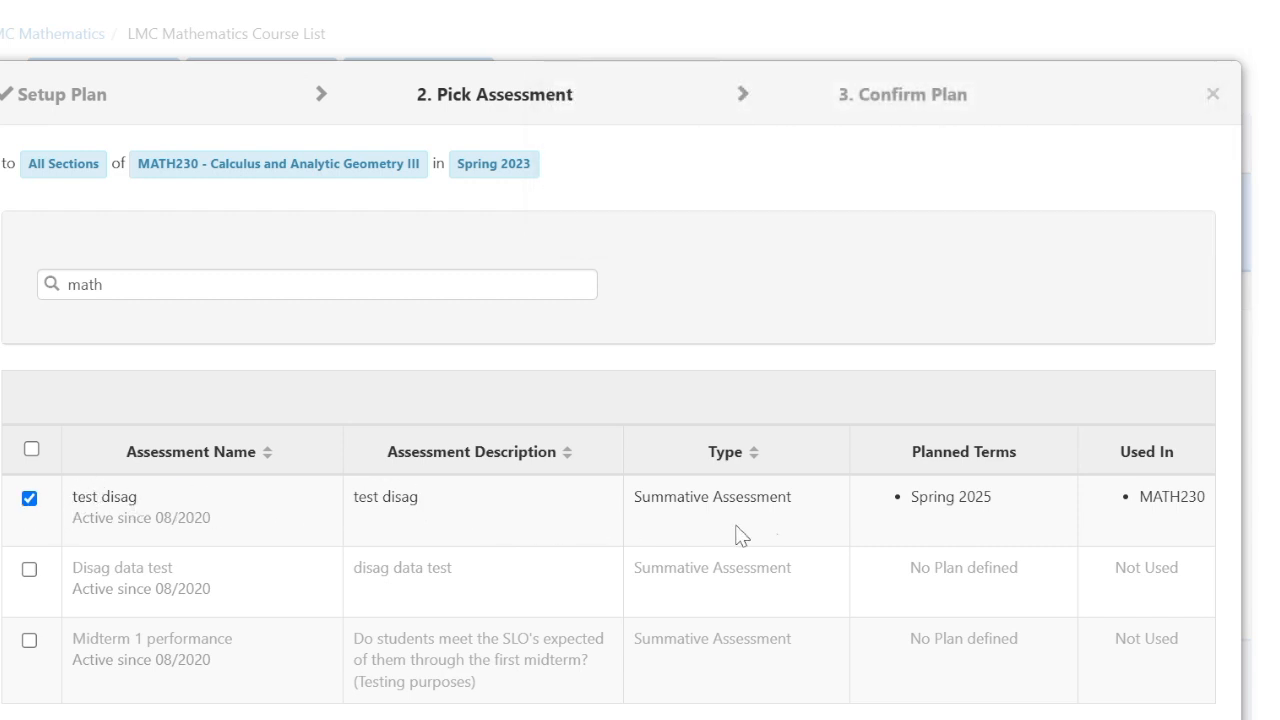
pyautogui.scroll(-2, 960, 548)
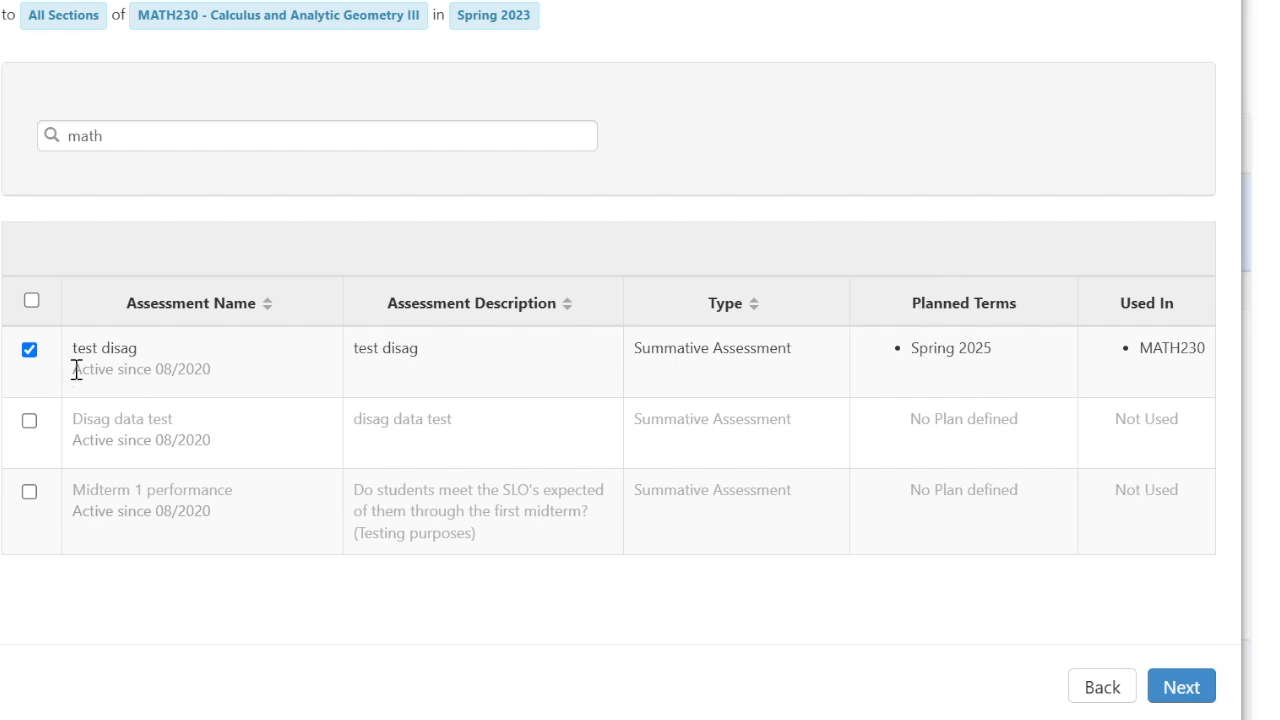
pyautogui.click(30, 351)
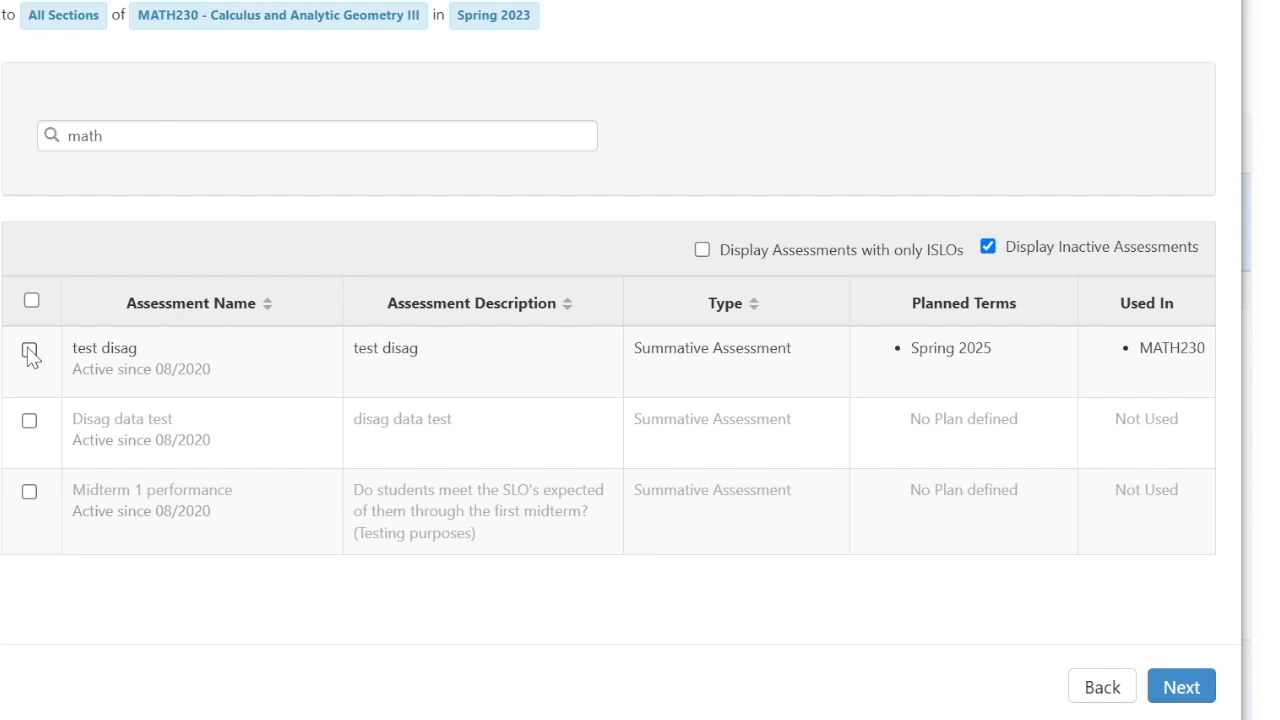
pyautogui.click(29, 421)
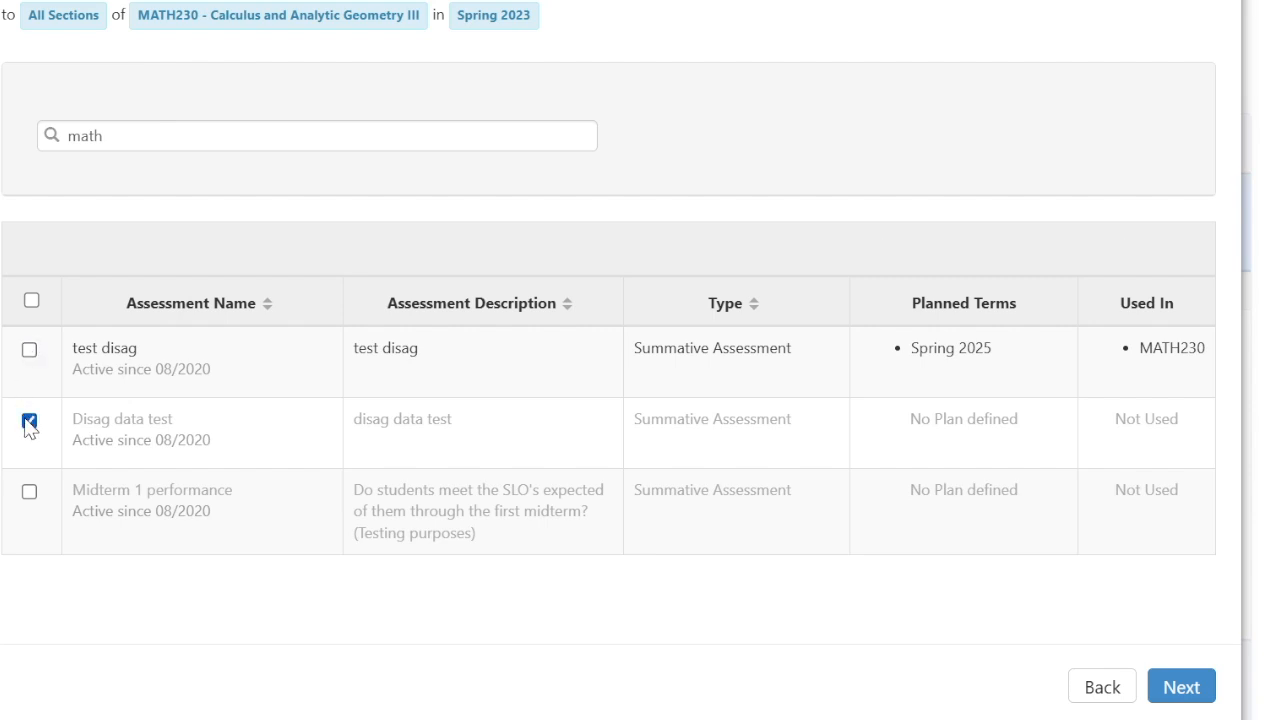
pyautogui.click(29, 422)
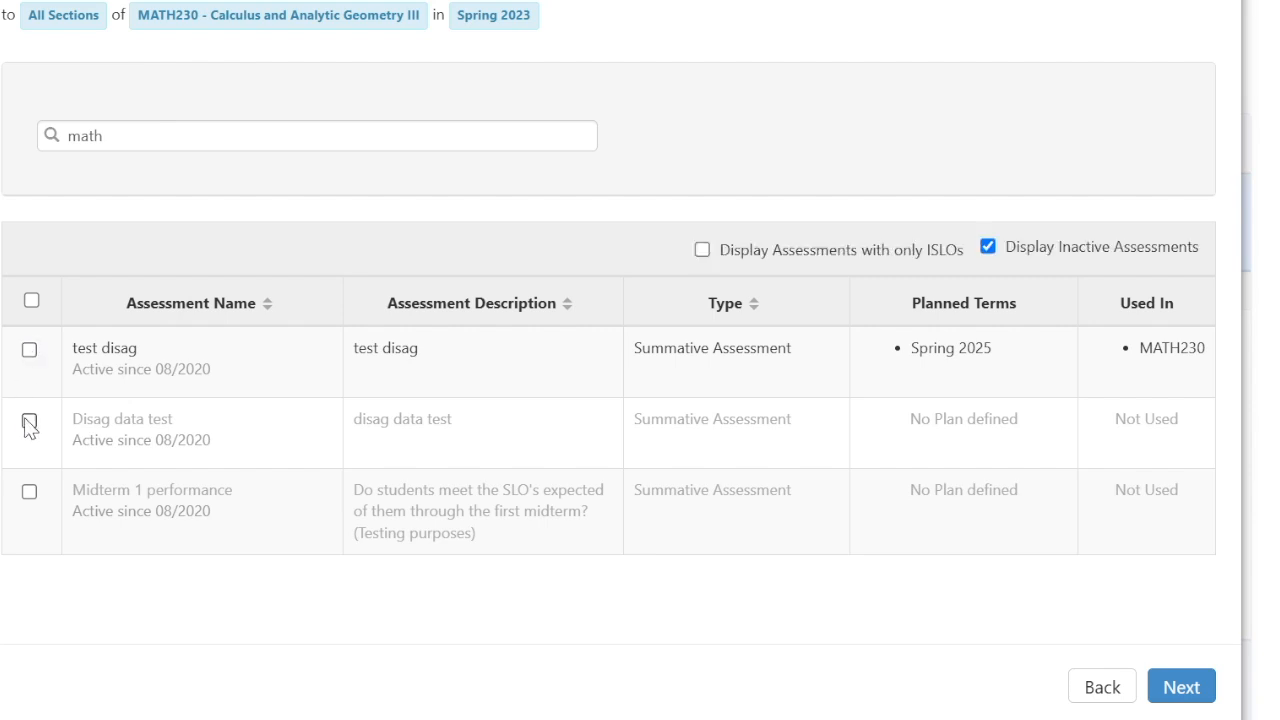
pyautogui.click(29, 492)
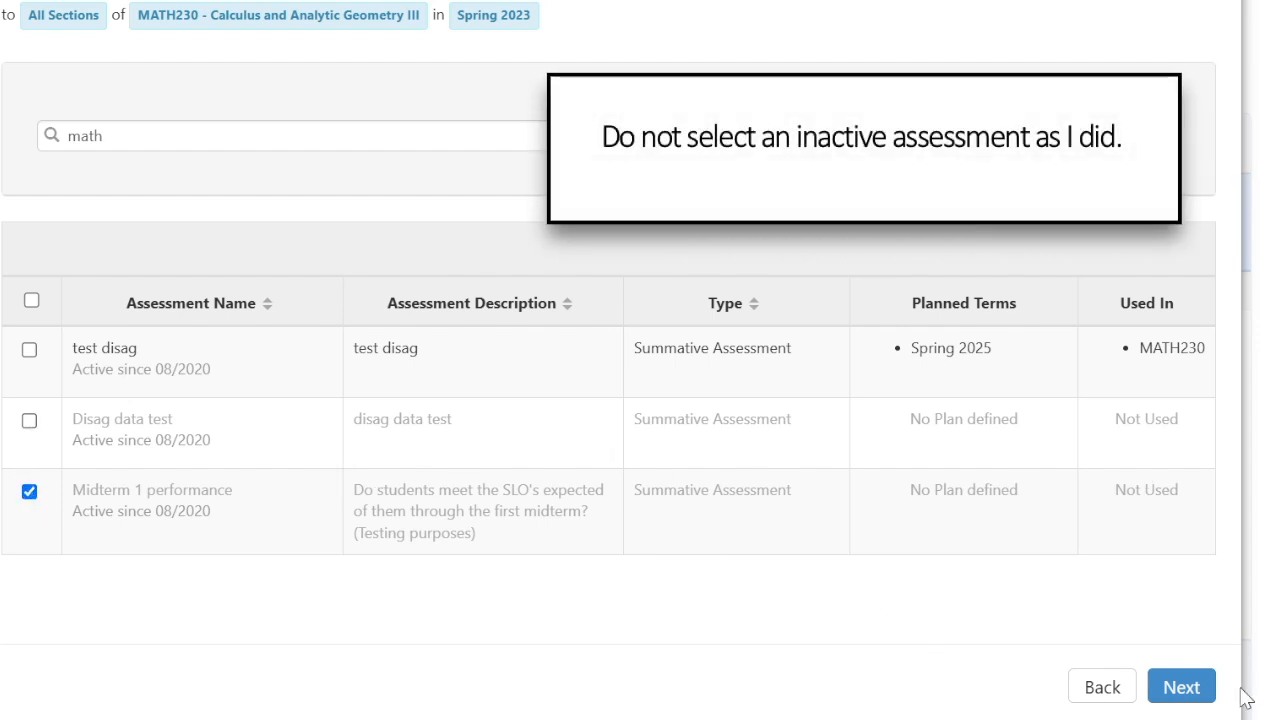
pyautogui.click(1181, 688)
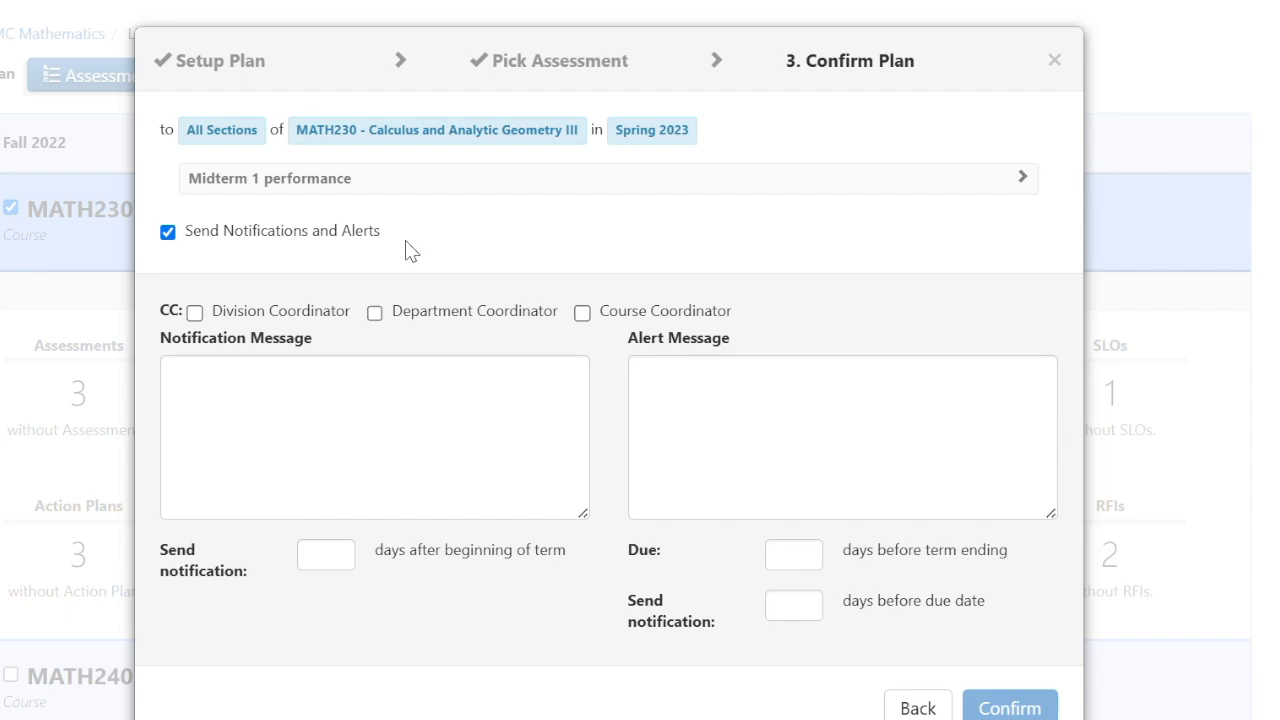
# - Toggle the coordinator copy options and the notifications setting on the Confirm Plan step
pyautogui.click(583, 314)
pyautogui.click(588, 316)
pyautogui.click(374, 313)
pyautogui.click(194, 313)
pyautogui.click(168, 232)
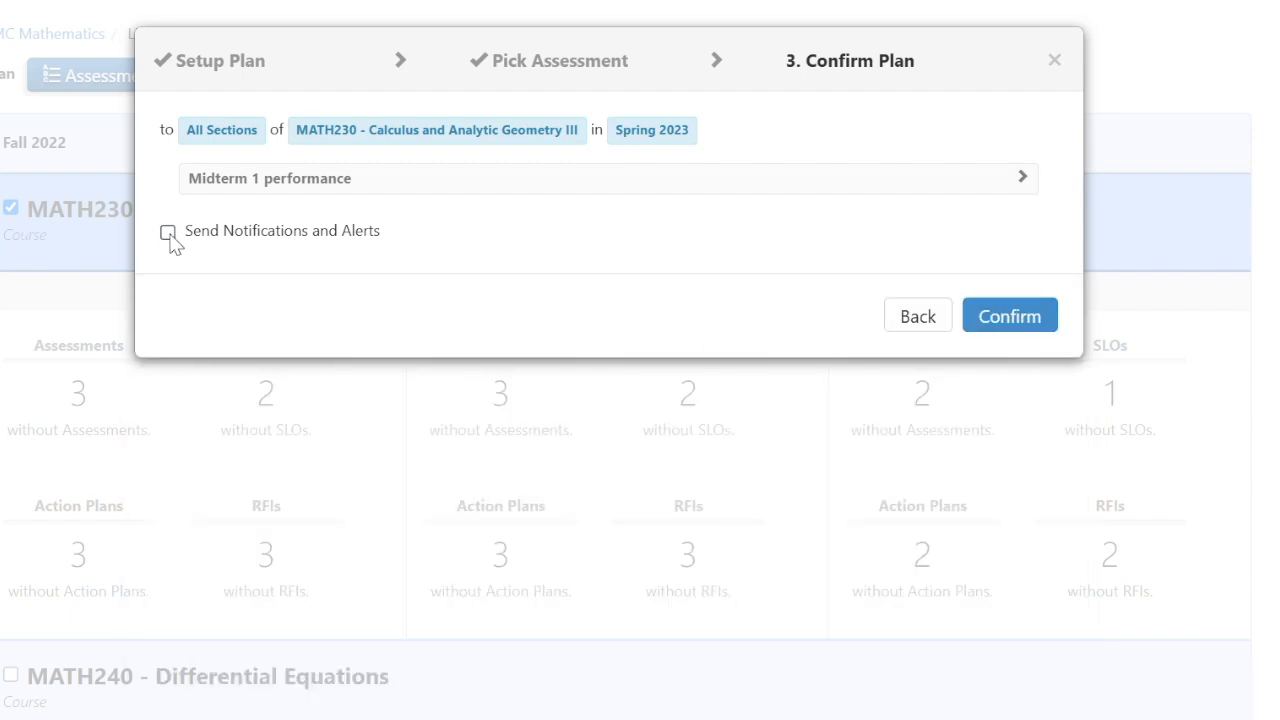
pyautogui.click(168, 232)
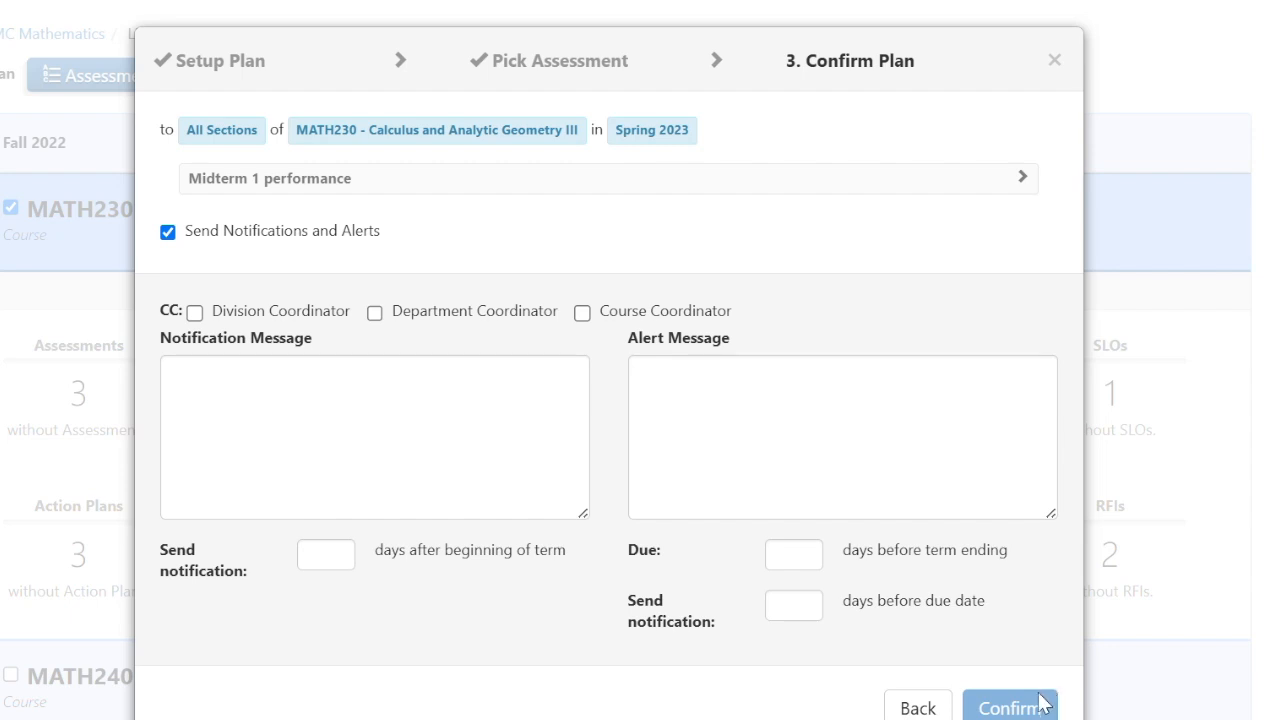
# - Turn off notifications and alerts, confirm the Midterm 1 plan, and start an all-terms MATH230 plan
pyautogui.click(723, 477)
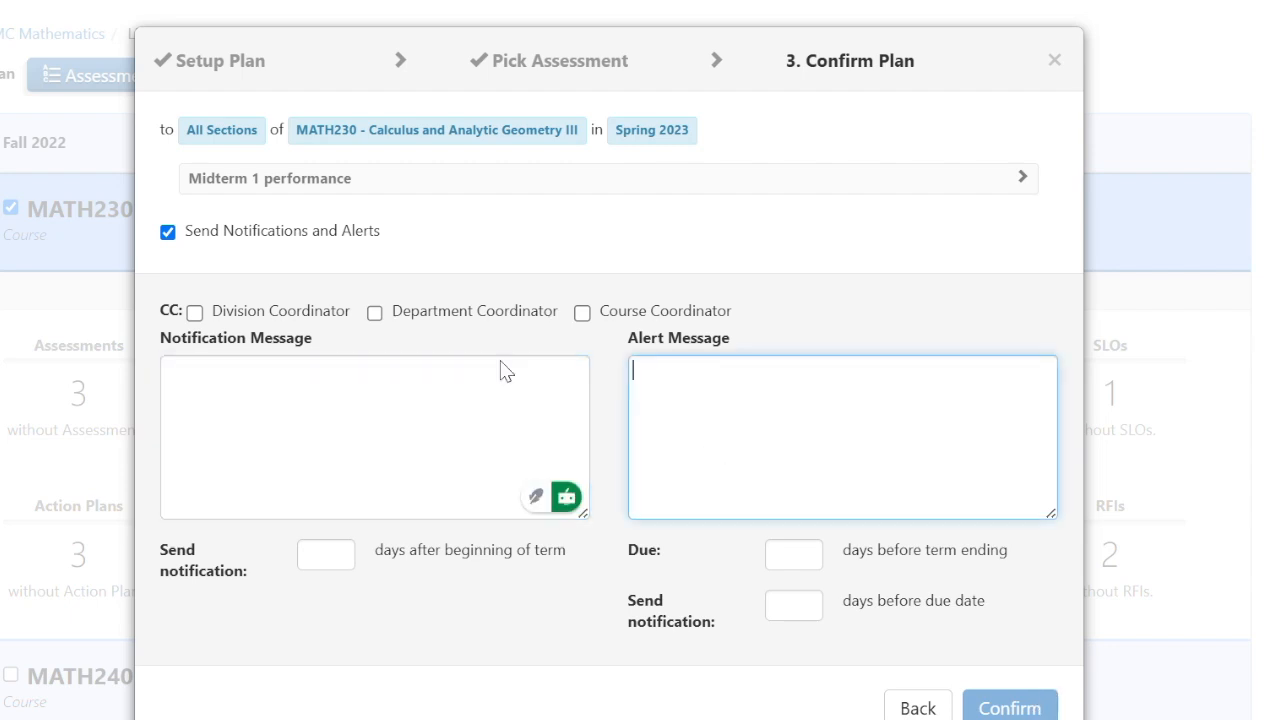
pyautogui.click(374, 313)
pyautogui.click(374, 313)
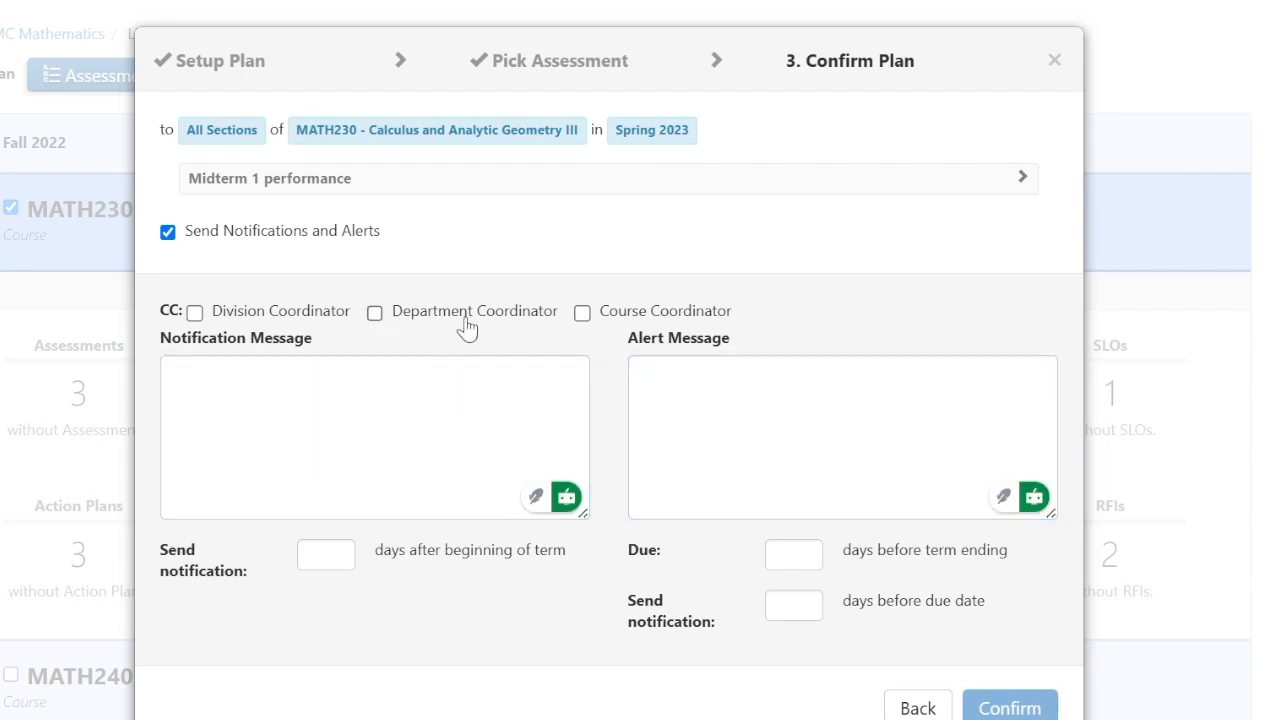
pyautogui.click(170, 236)
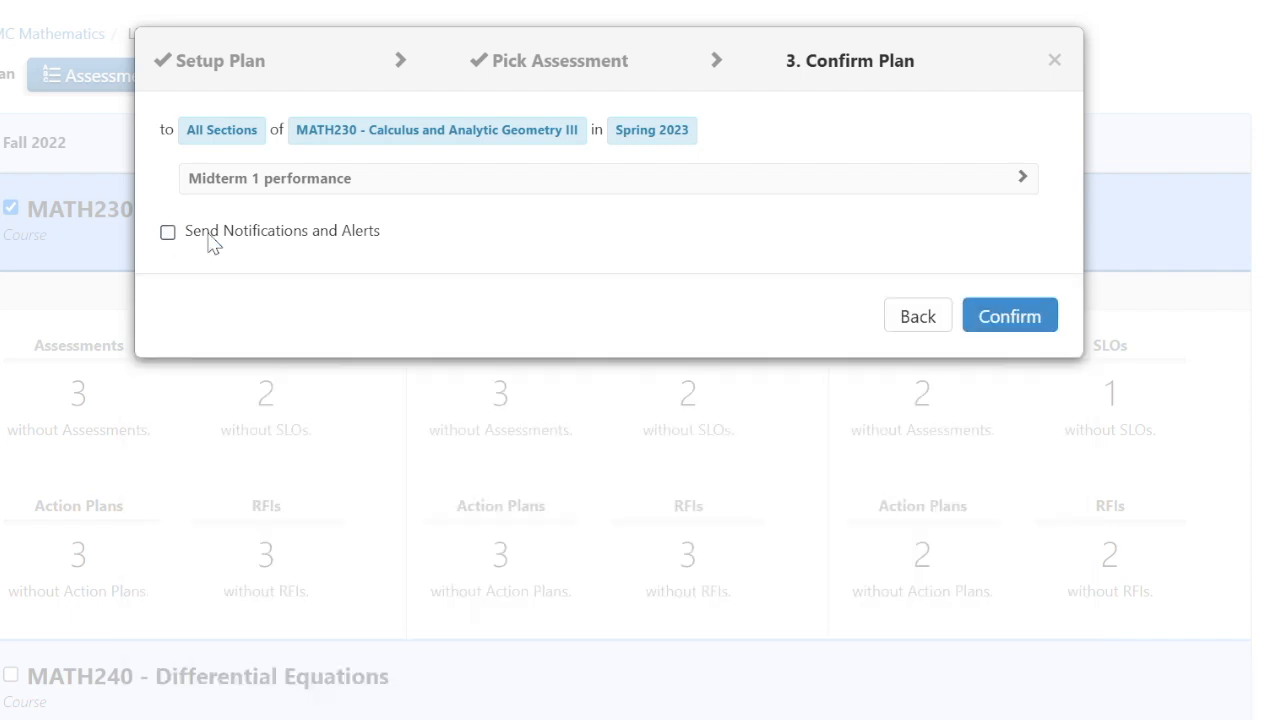
pyautogui.click(1012, 318)
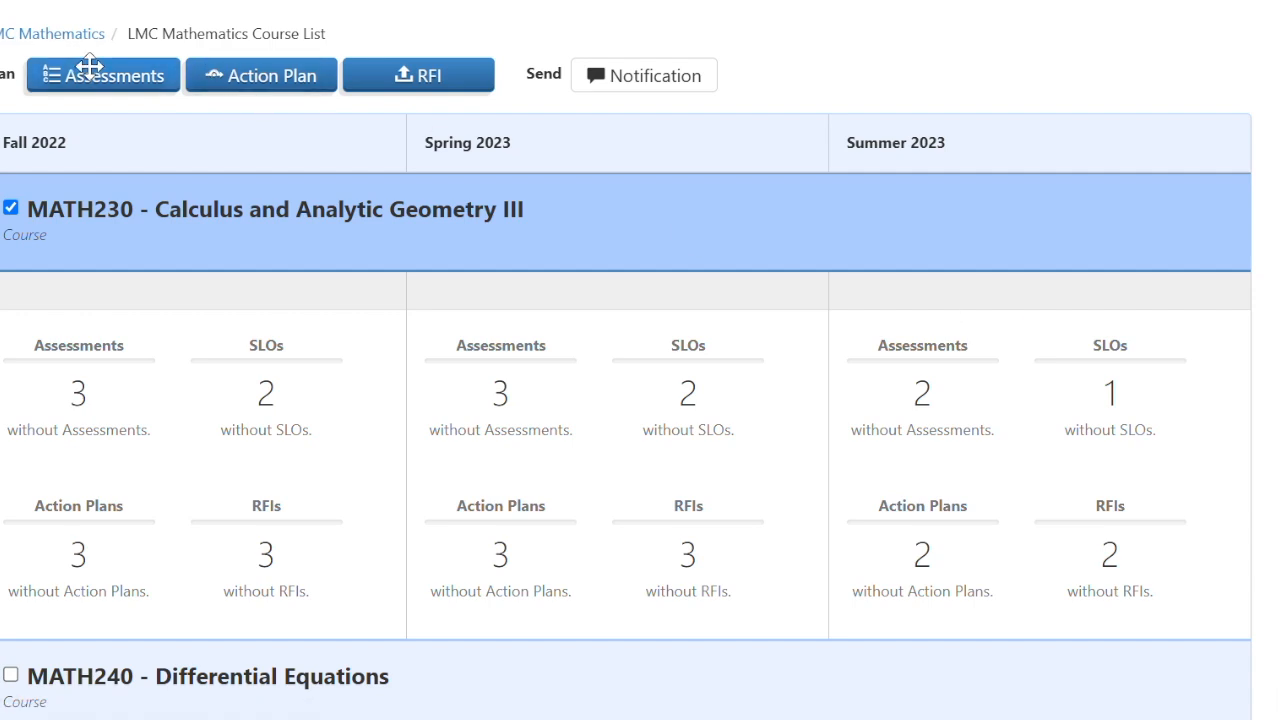
pyautogui.moveTo(90, 66); pyautogui.dragTo(323, 185)
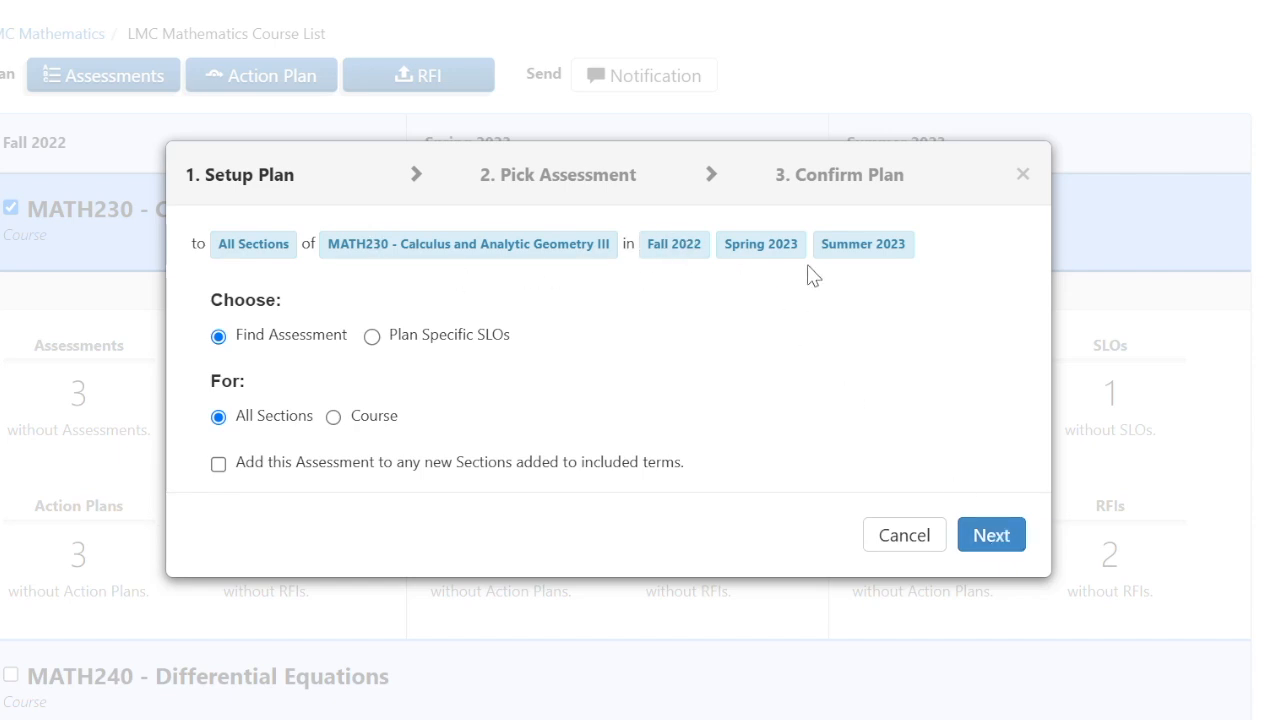
# - Choose test disag as the assessment and confirm the plan for all MATH230 sections
pyautogui.click(1014, 526)
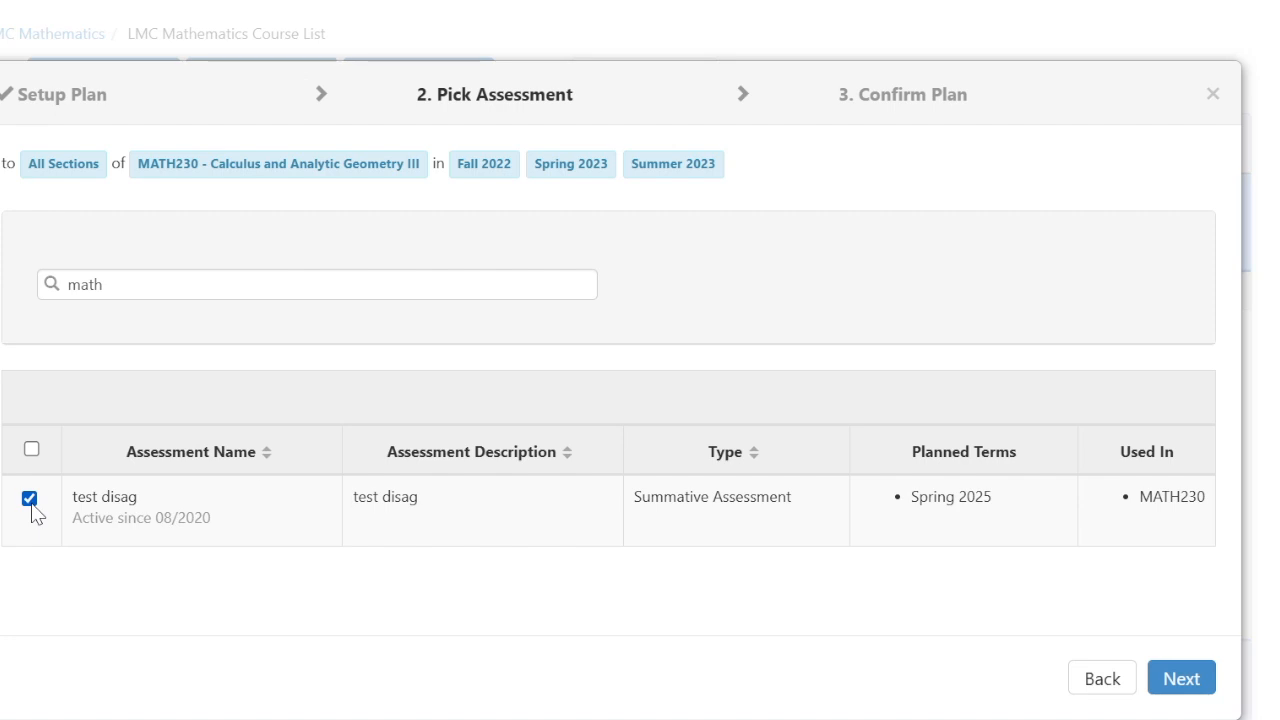
pyautogui.click(1190, 678)
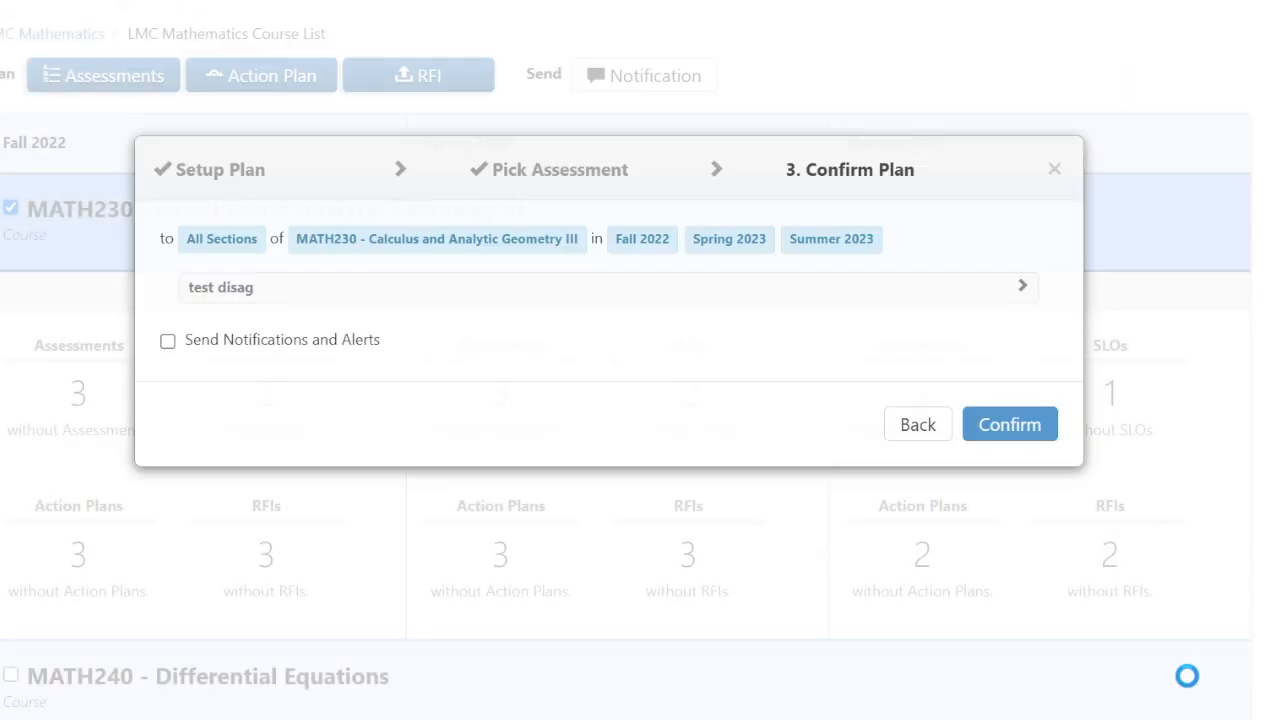
pyautogui.click(1026, 490)
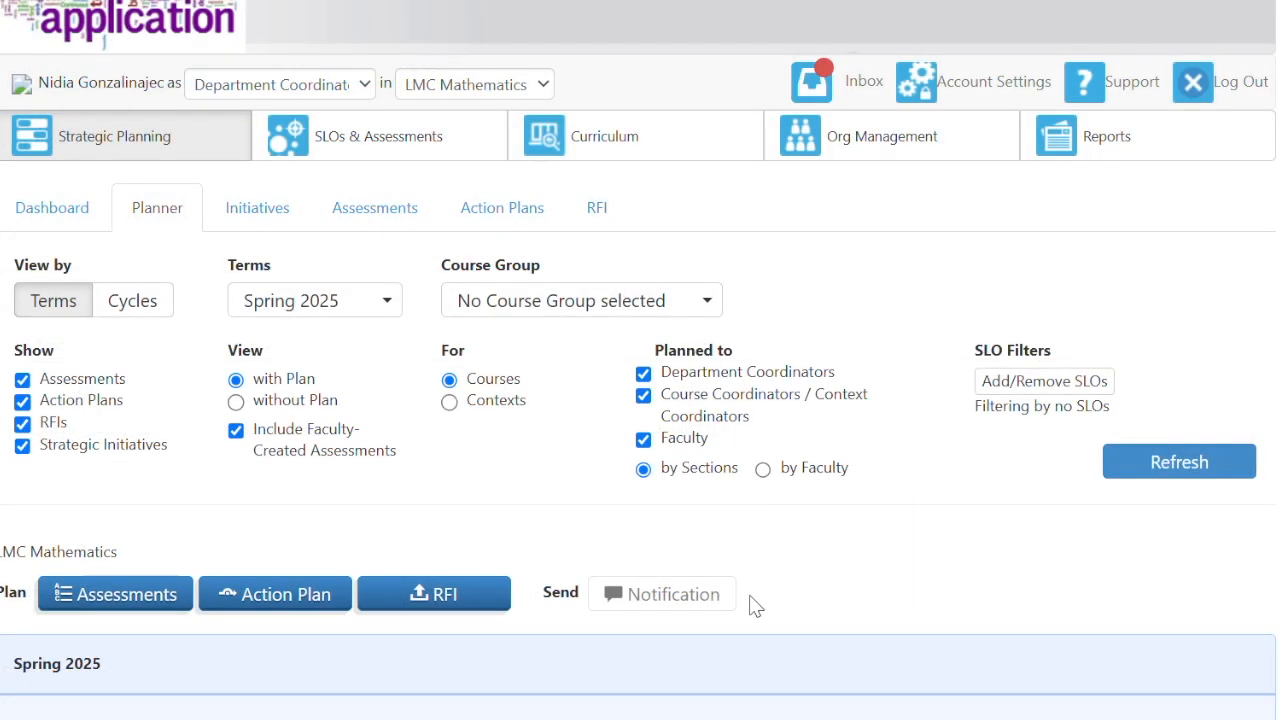
# - Switch to the Faculty role and find the MATH230 test disag To Do card, 0 of 31 scored
pyautogui.scroll(2, 752, 603)
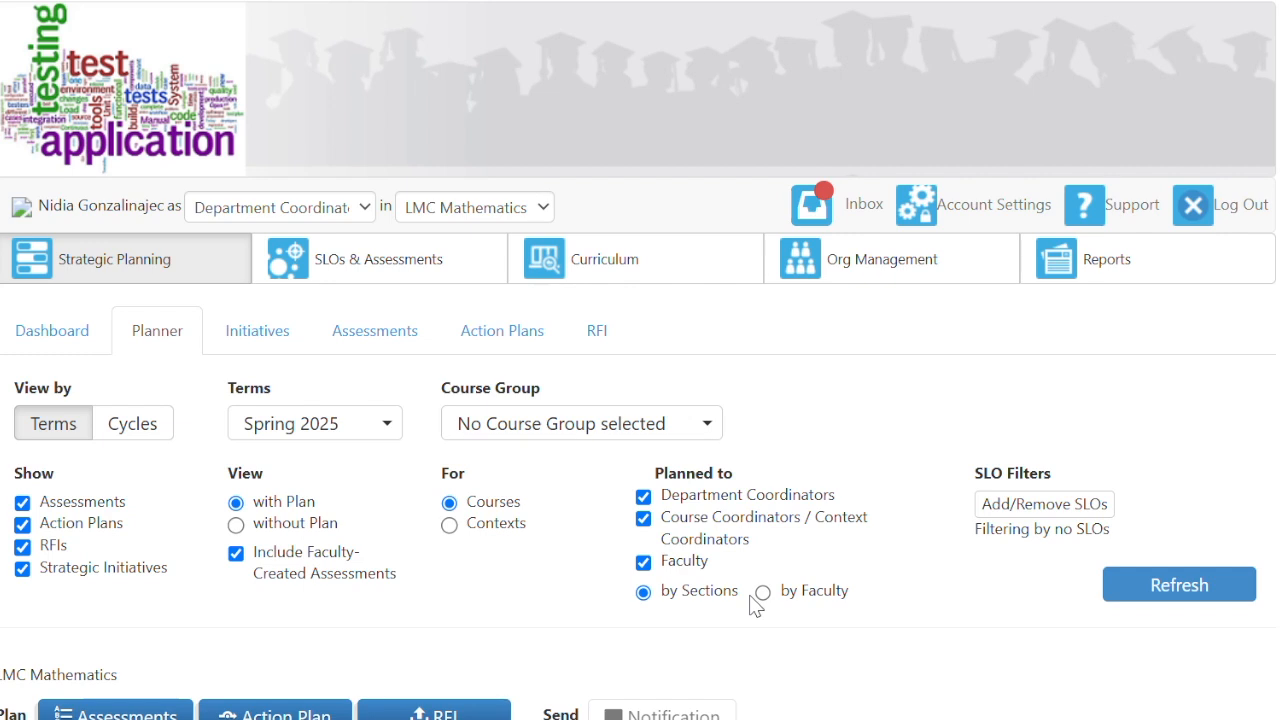
pyautogui.click(320, 207)
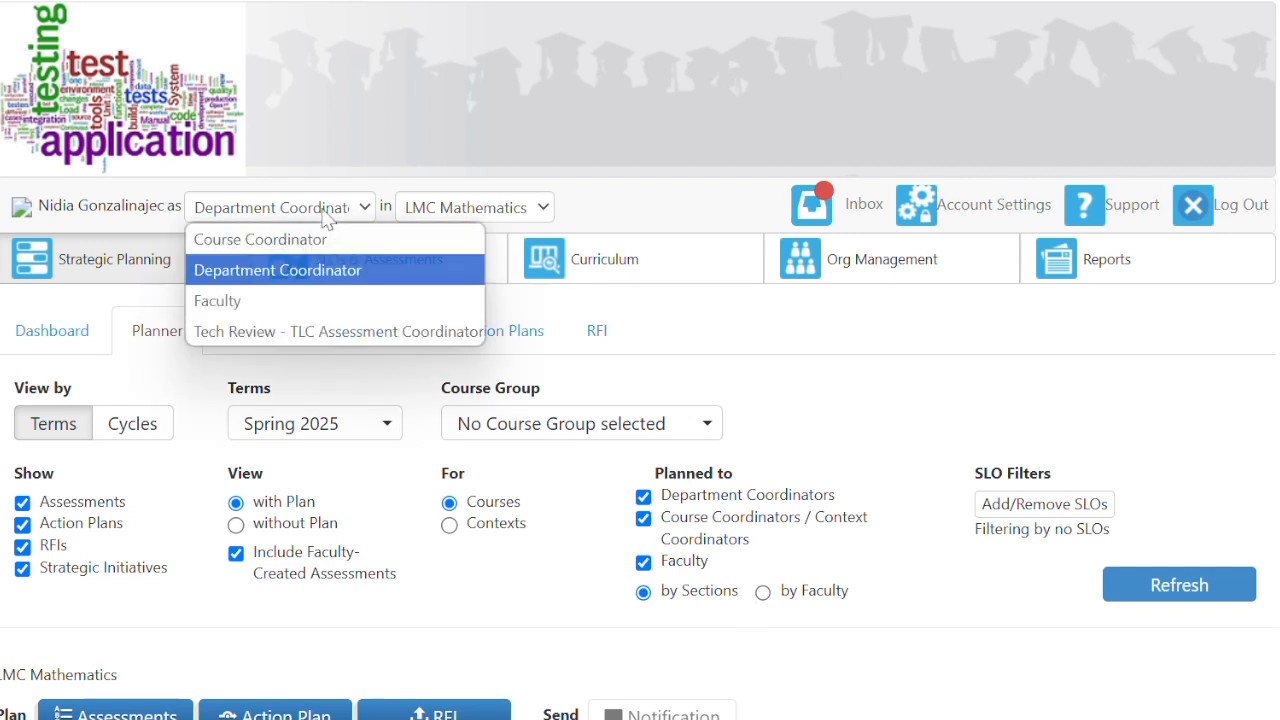
pyautogui.click(216, 300)
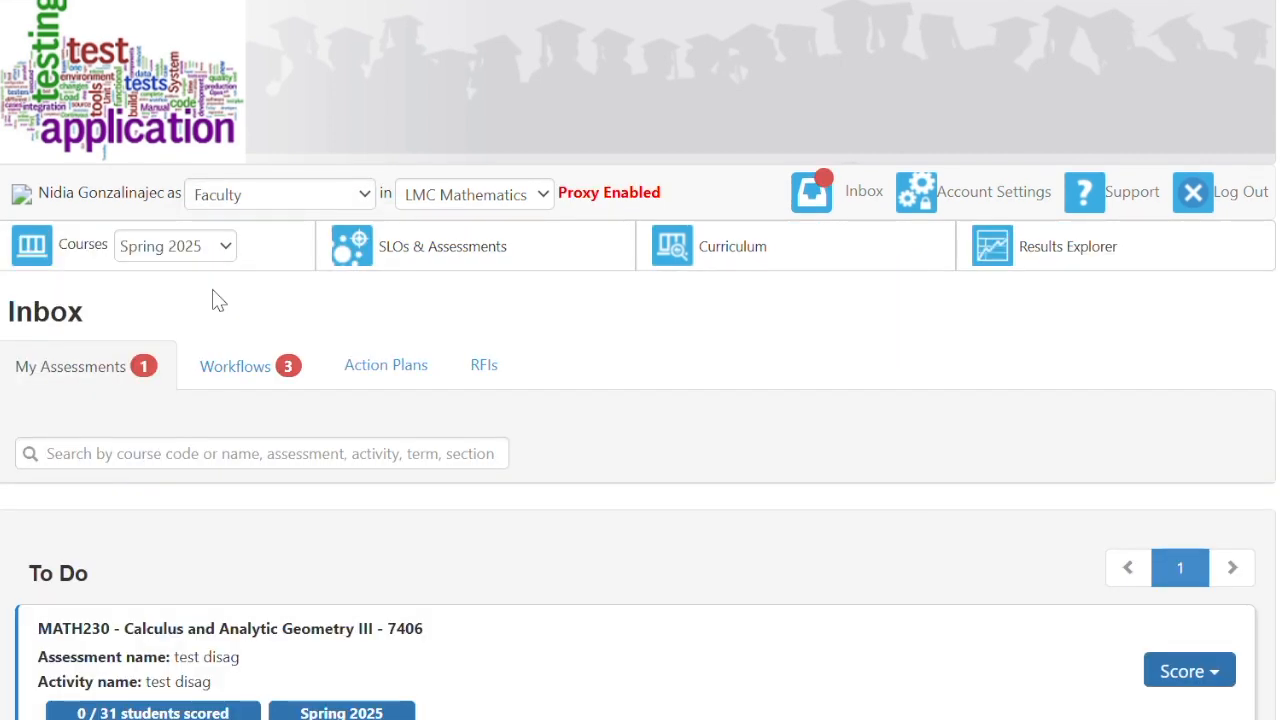
pyautogui.scroll(-1, 251, 608)
pyautogui.scroll(1, 251, 610)
pyautogui.scroll(-2, 246, 586)
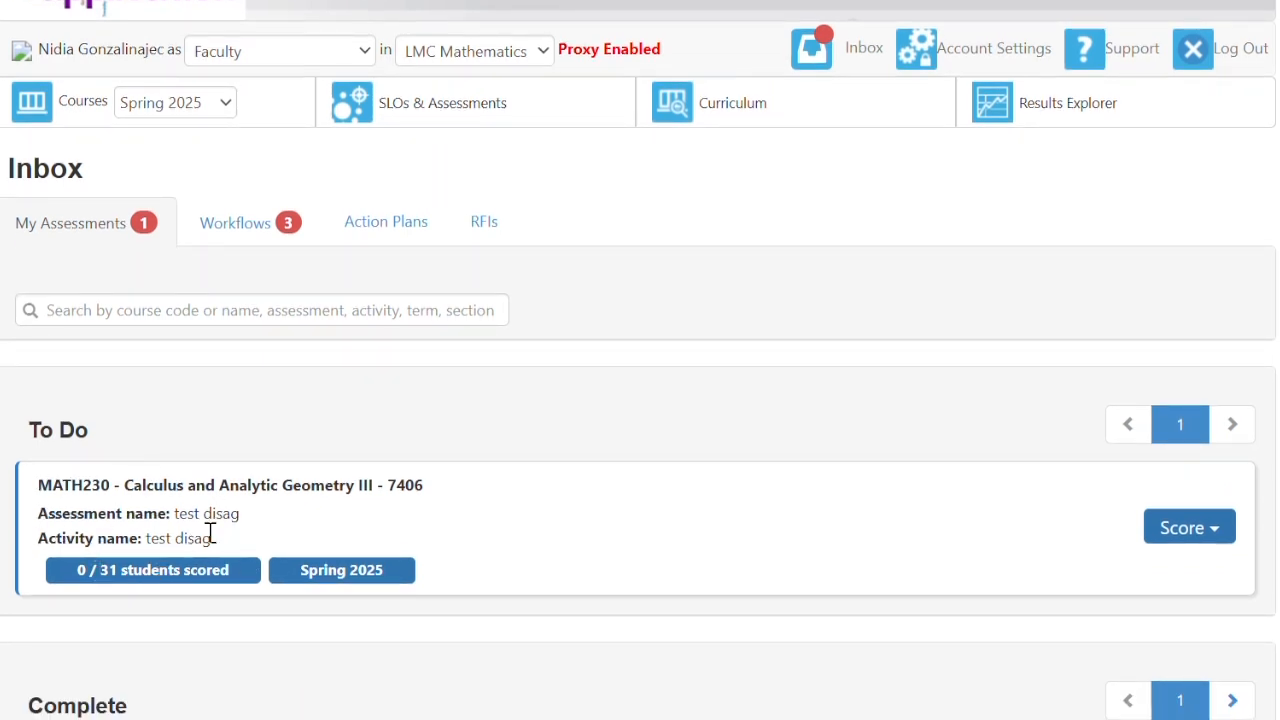
pyautogui.click(1185, 535)
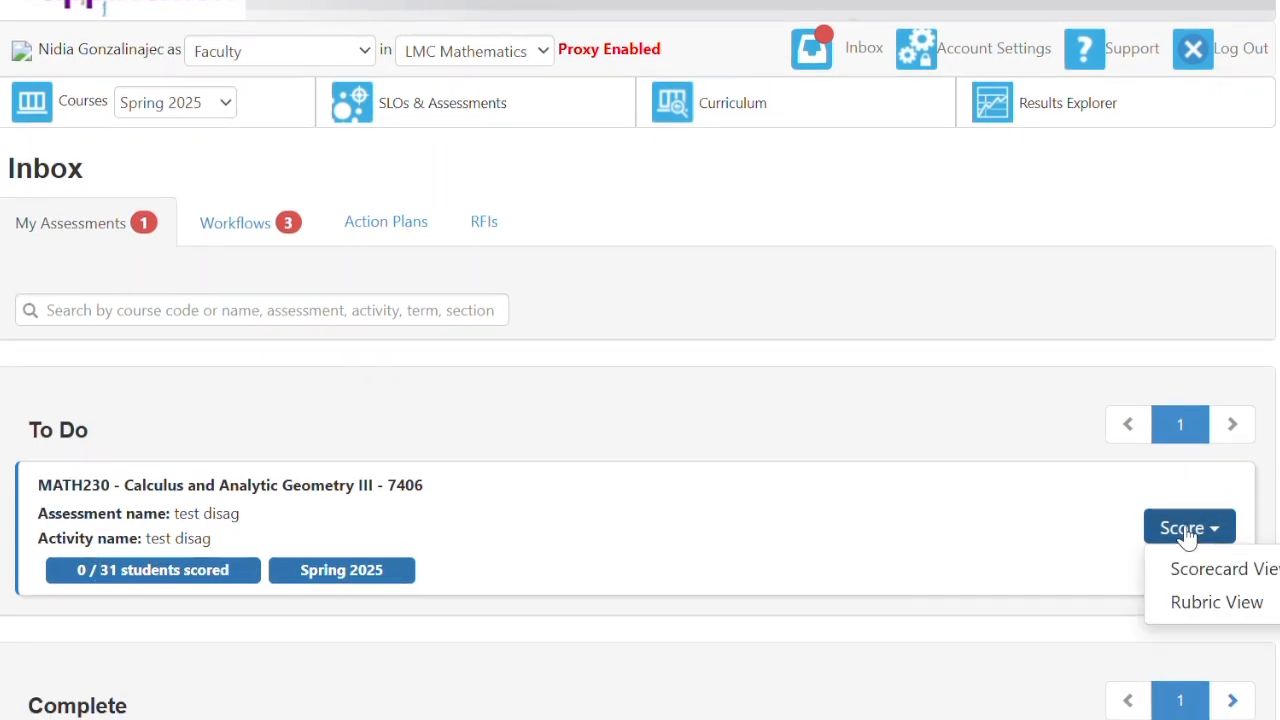
# - Open the scorecard and score the first five rows: one Meets, four Does not meet
pyautogui.click(1215, 569)
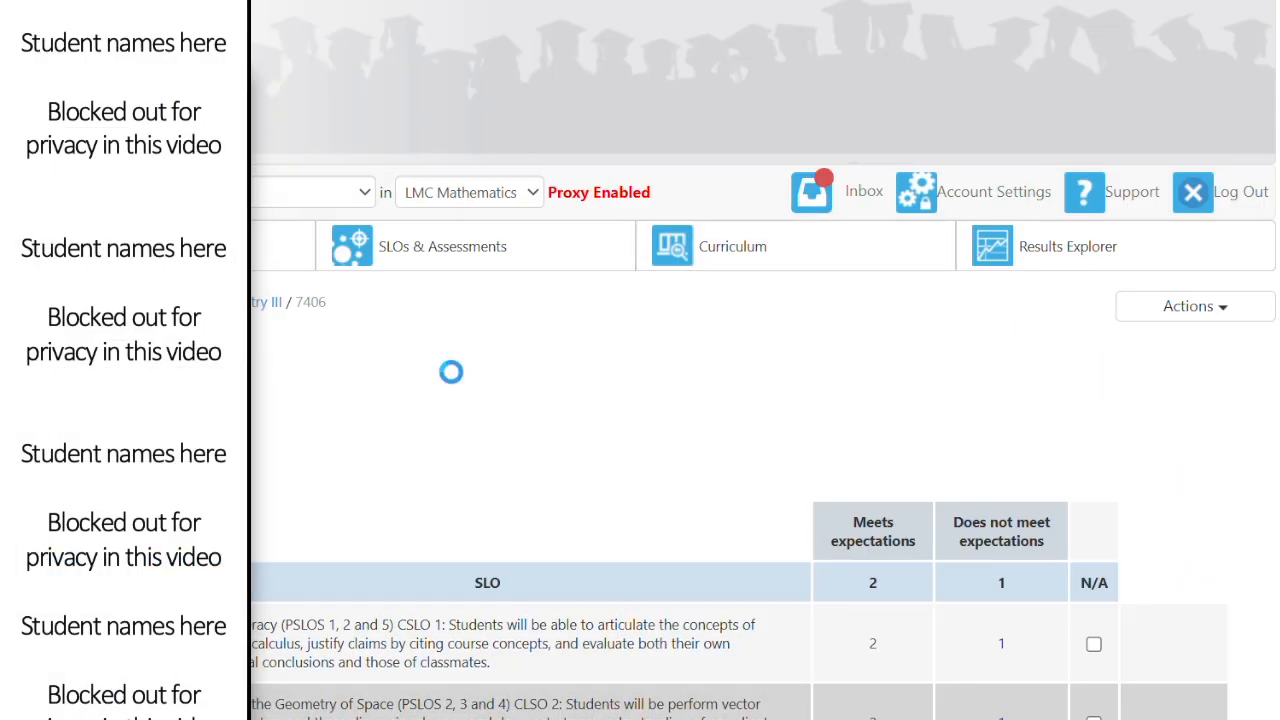
pyautogui.scroll(-2, 402, 396)
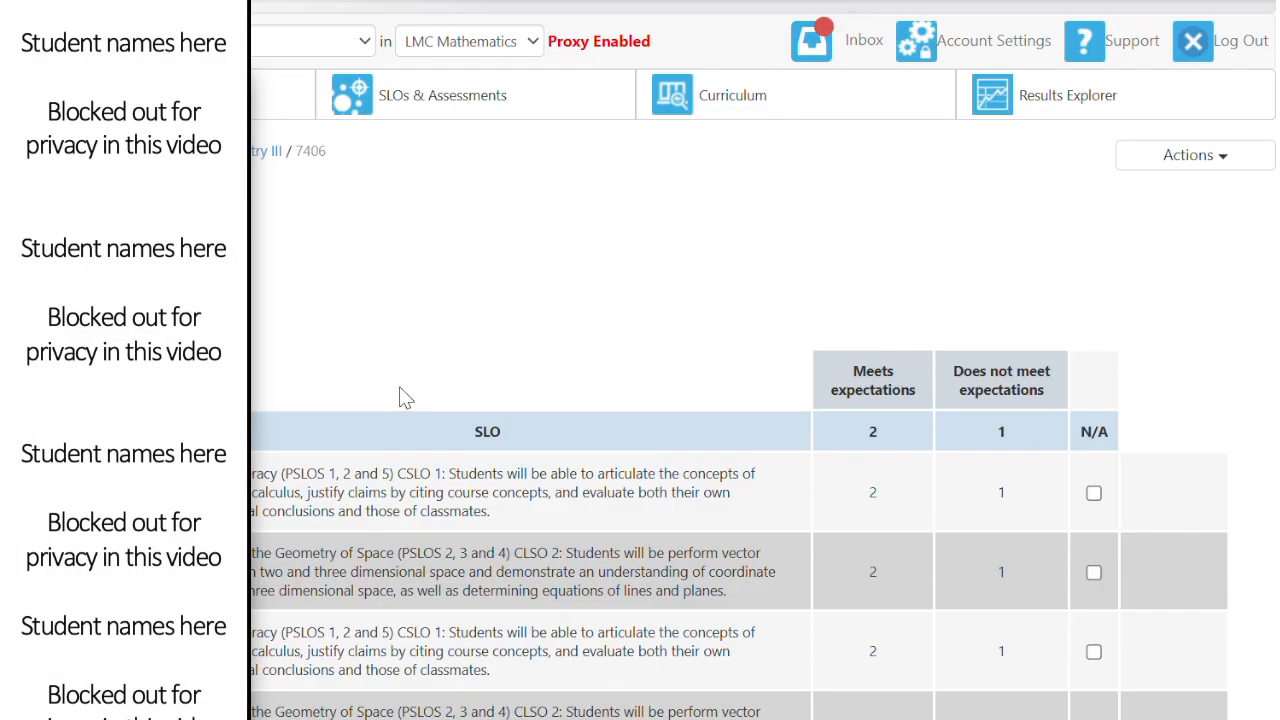
pyautogui.click(877, 510)
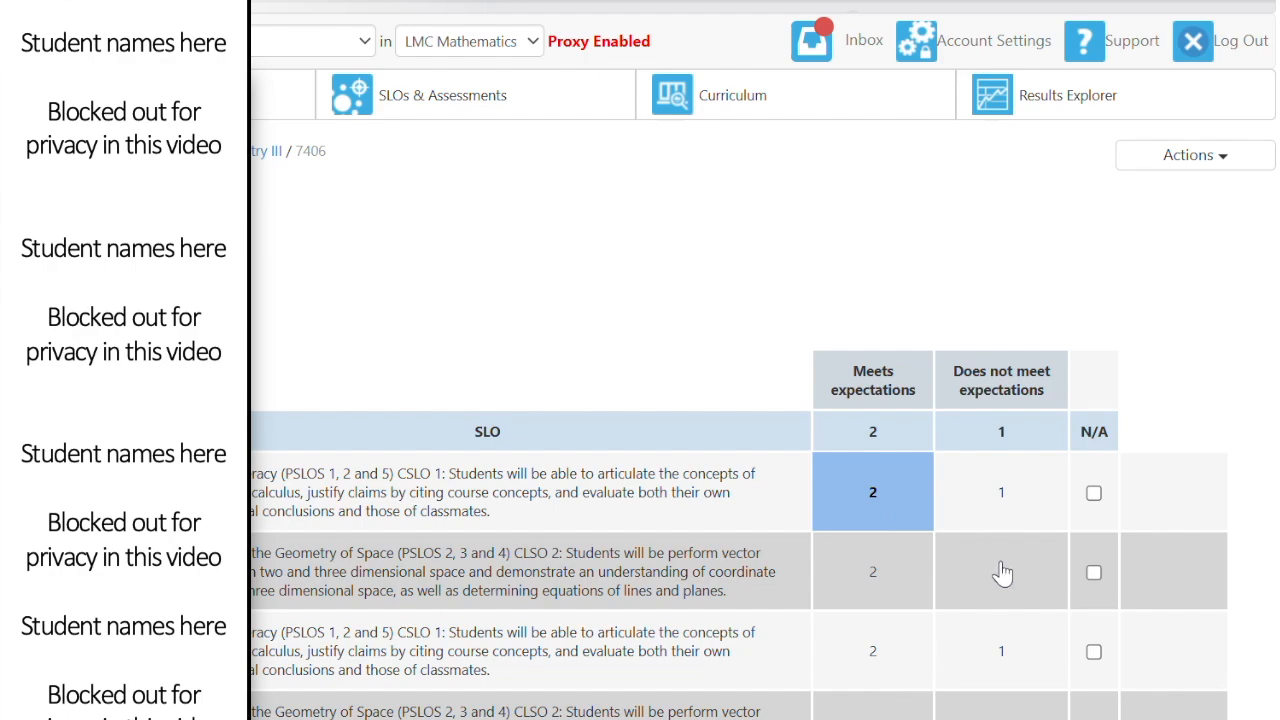
pyautogui.click(1000, 571)
pyautogui.scroll(-3, 1000, 571)
pyautogui.click(993, 380)
pyautogui.click(995, 430)
pyautogui.click(992, 538)
pyautogui.scroll(-3, 992, 538)
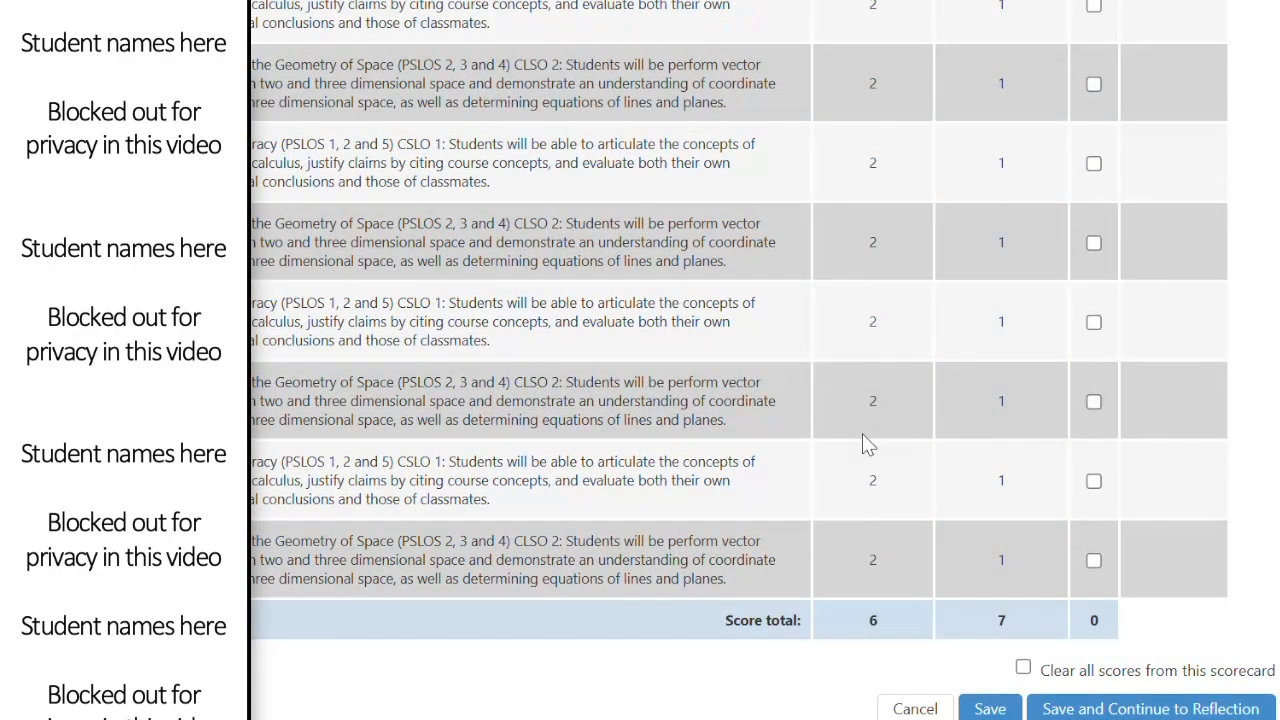
# - Score the remaining rows (five Meets, three Does not meet) and save, continuing to the reflection
pyautogui.click(876, 566)
pyautogui.click(995, 503)
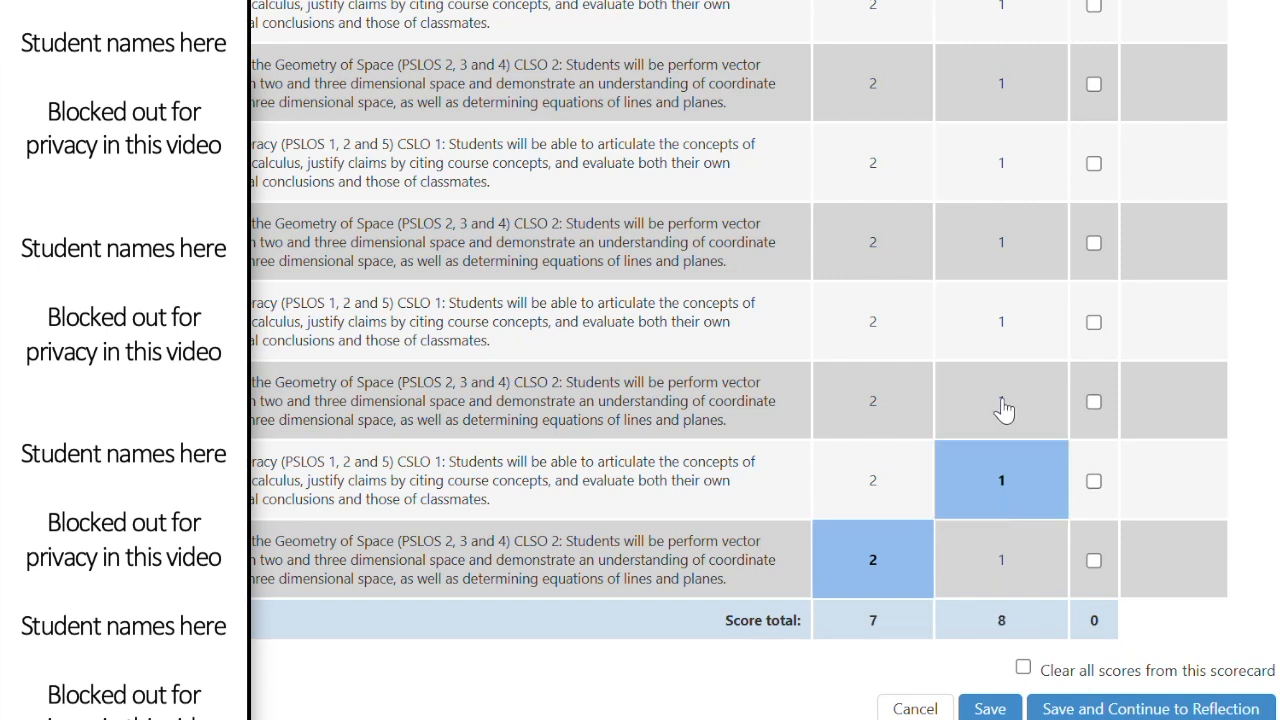
pyautogui.click(1003, 405)
pyautogui.click(864, 345)
pyautogui.click(862, 255)
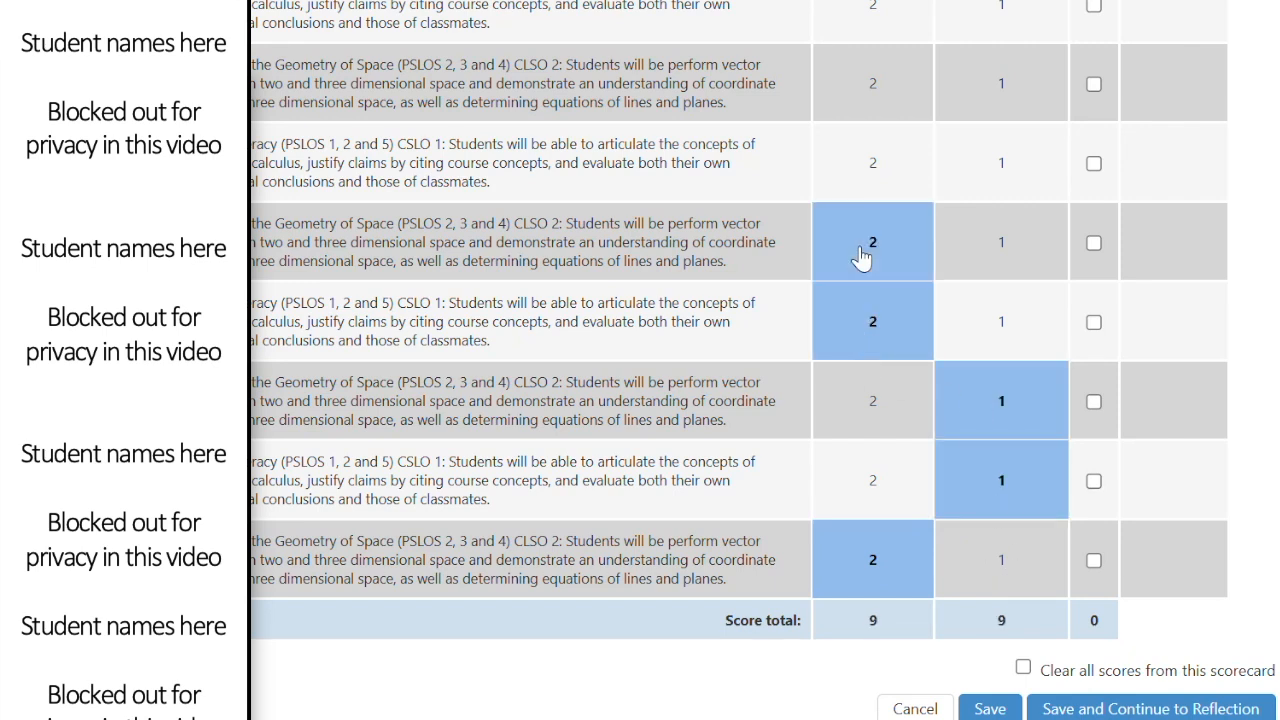
pyautogui.click(874, 148)
pyautogui.click(1014, 80)
pyautogui.click(889, 16)
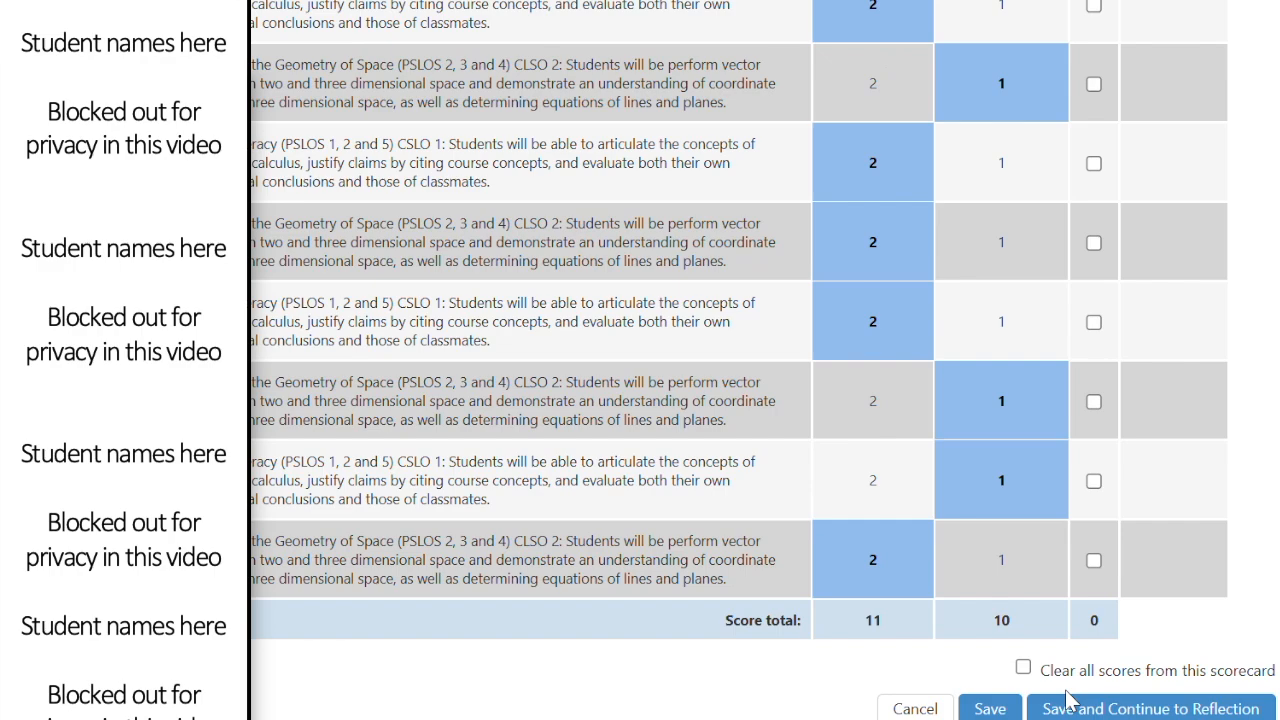
pyautogui.click(1094, 706)
# - Review the reflection answers test 1, test 2 and test 3, and clear the selected text in the first answer
pyautogui.scroll(-6, 390, 490)
pyautogui.scroll(-1, 398, 490)
pyautogui.scroll(7, 393, 489)
pyautogui.scroll(-1, 391, 481)
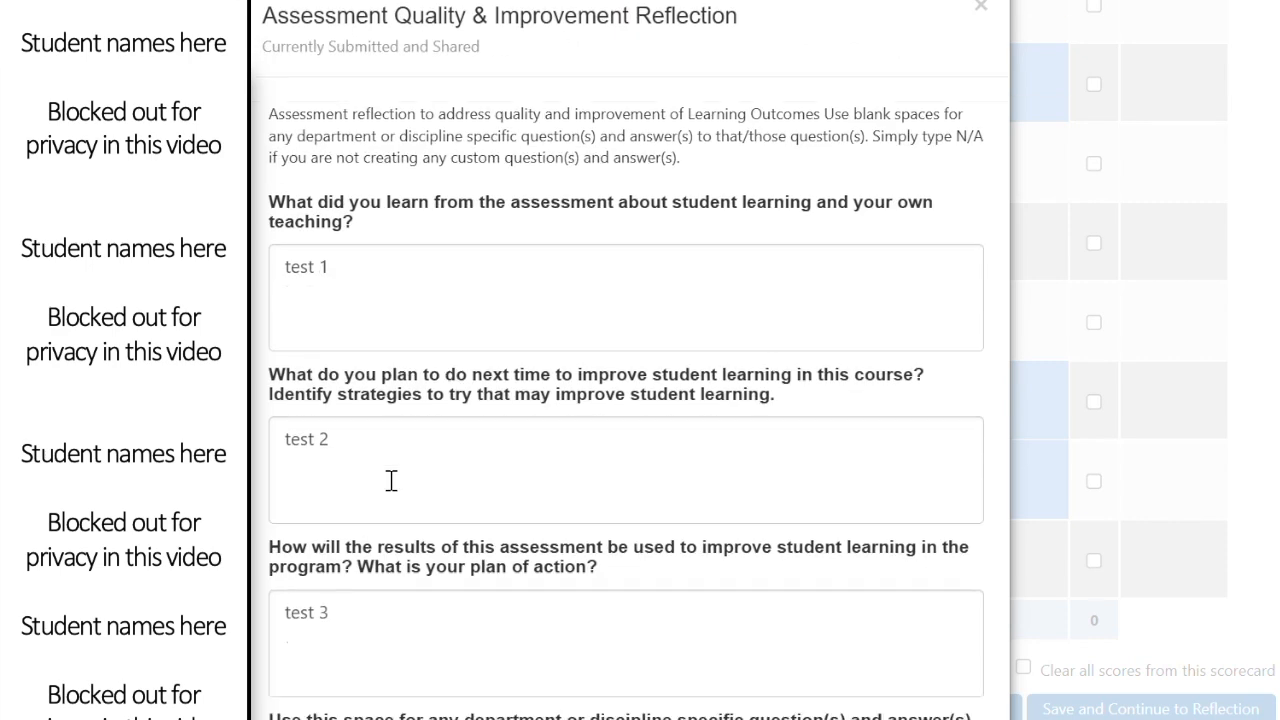
pyautogui.click(369, 187)
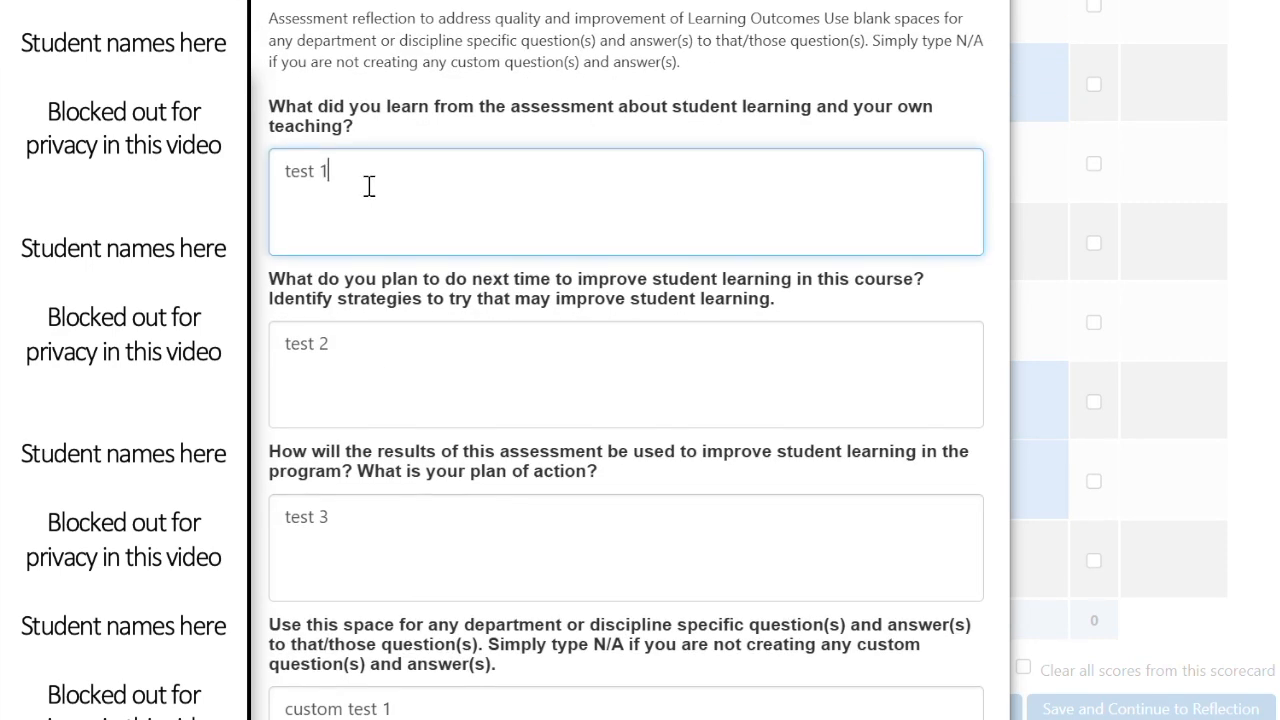
pyautogui.moveTo(356, 127); pyautogui.dragTo(270, 106)
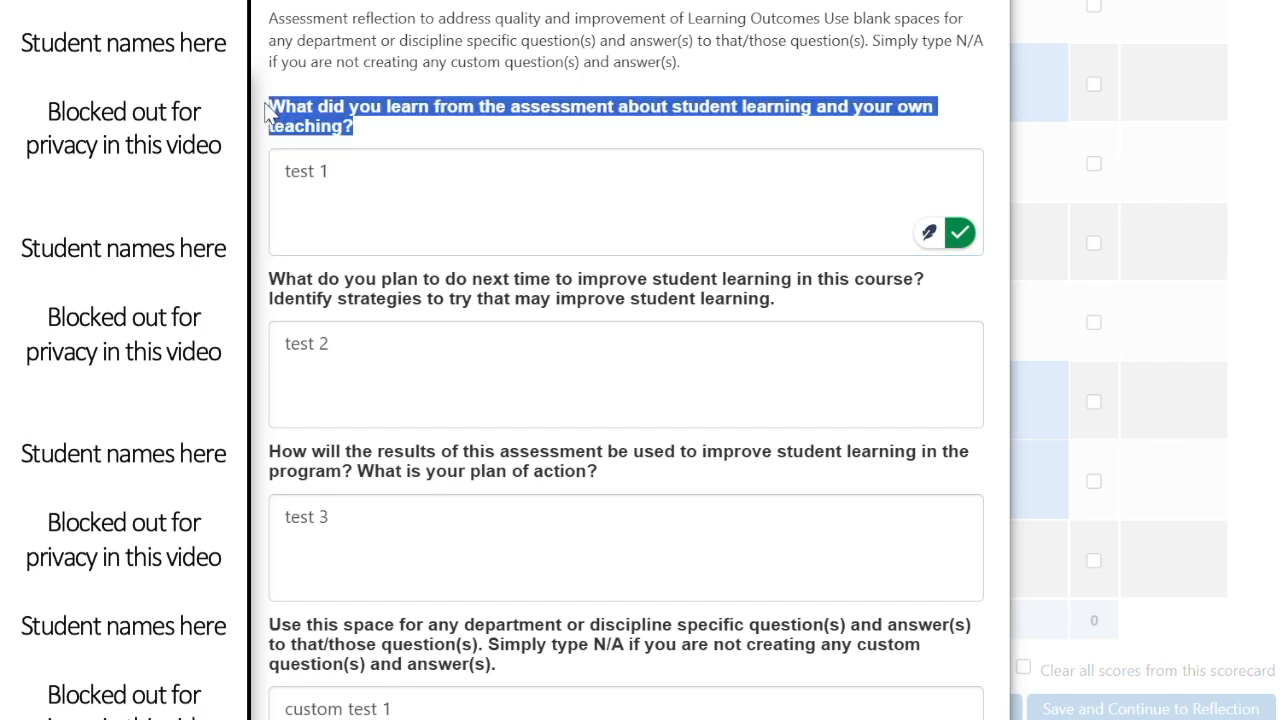
pyautogui.click(716, 330)
pyautogui.scroll(-3, 400, 577)
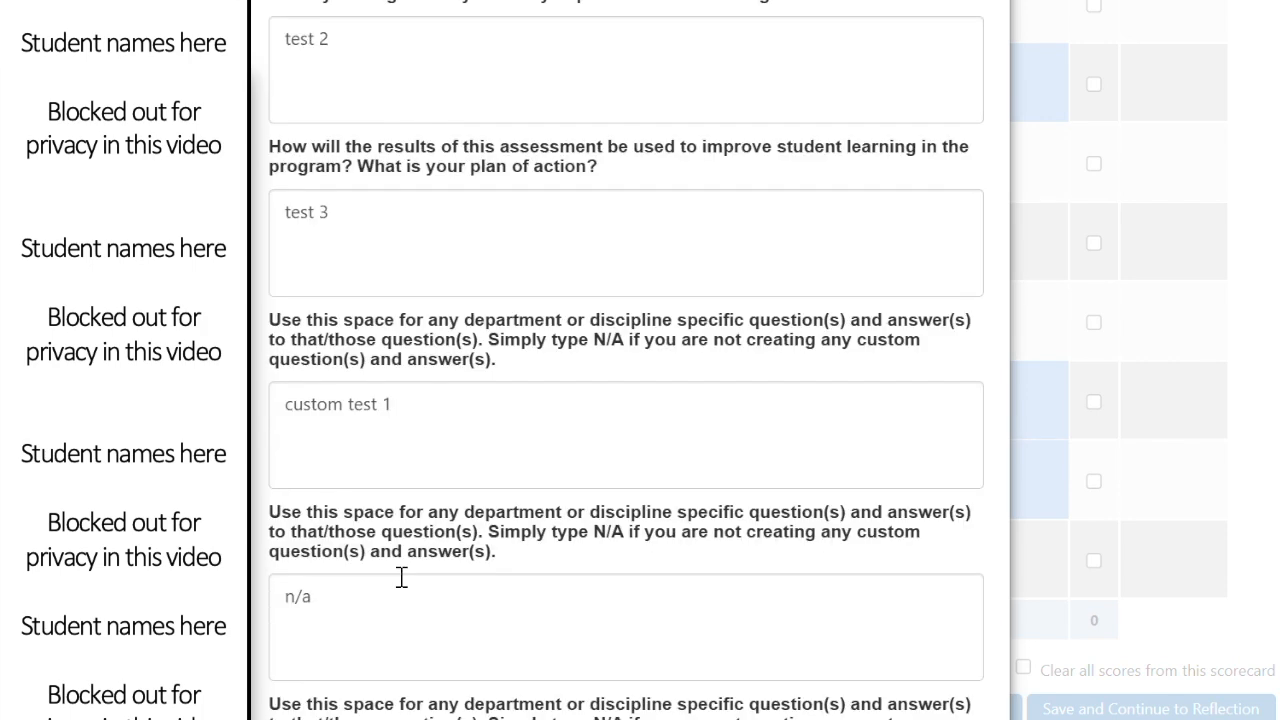
pyautogui.scroll(-3, 534, 446)
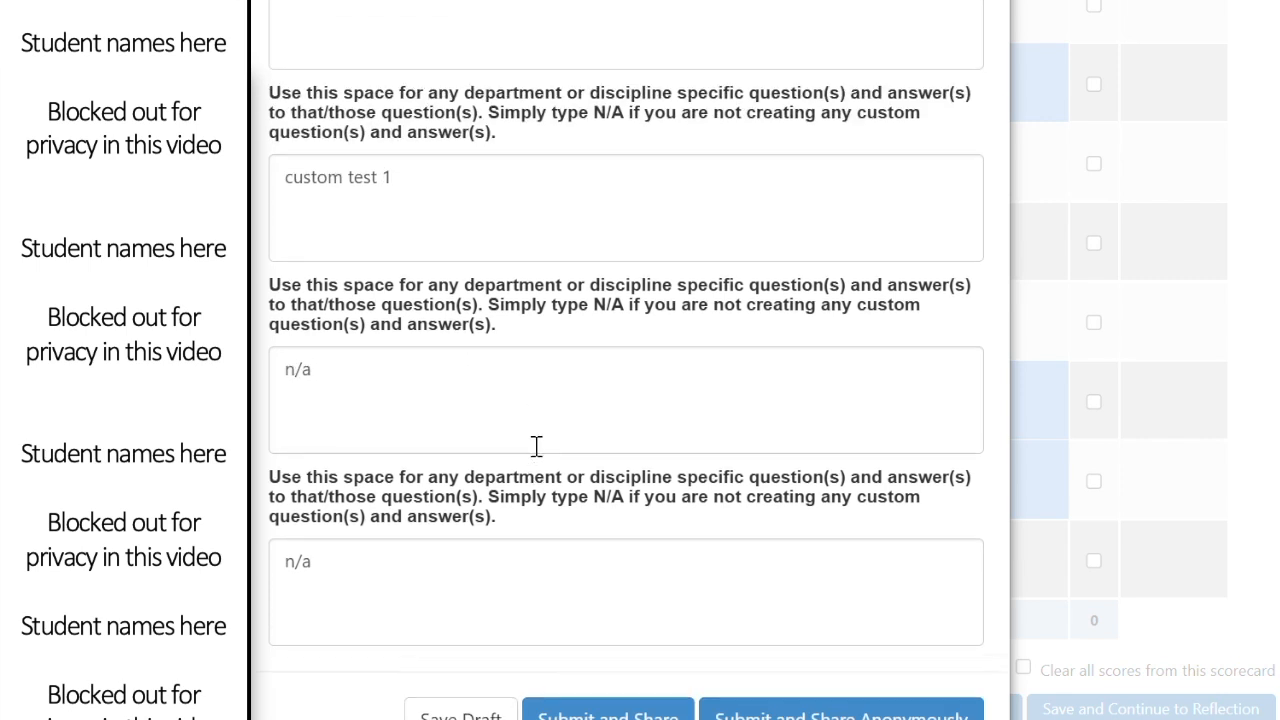
pyautogui.scroll(1, 537, 451)
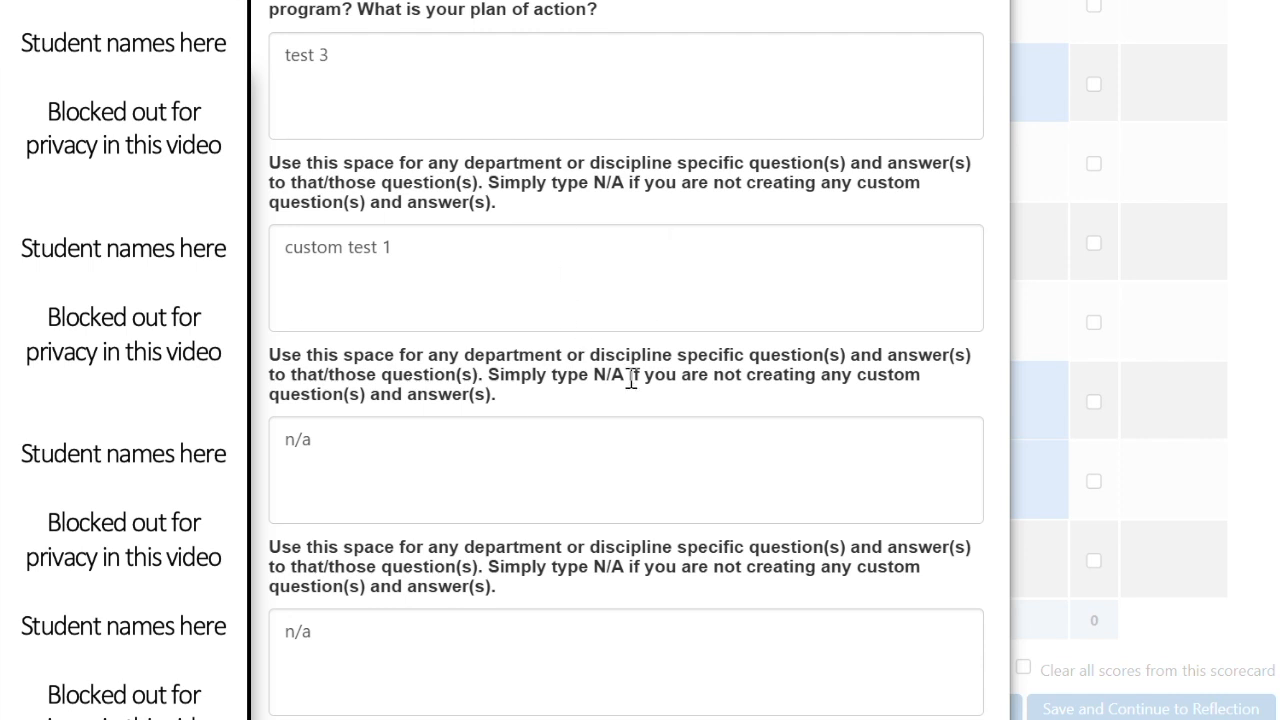
# - Confirm the custom test 1 and n/a answers, then submit and share the reflection
pyautogui.click(506, 277)
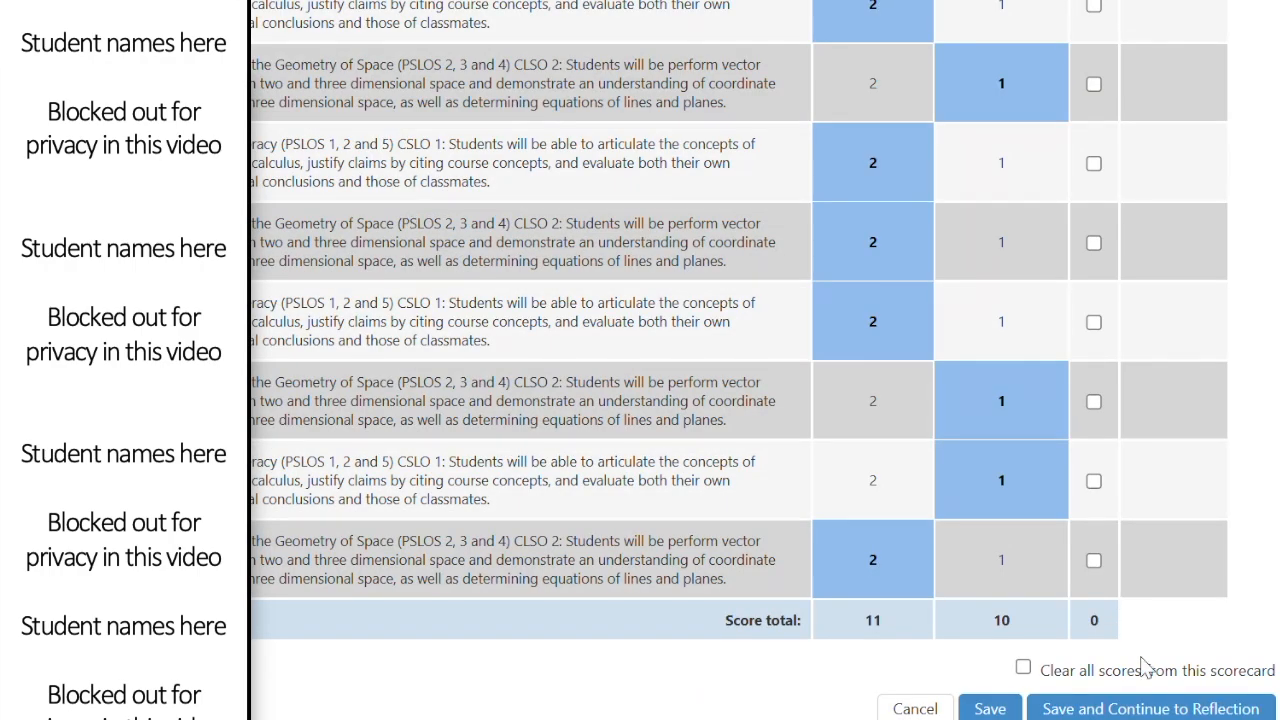
pyautogui.click(1174, 702)
pyautogui.scroll(-7, 470, 342)
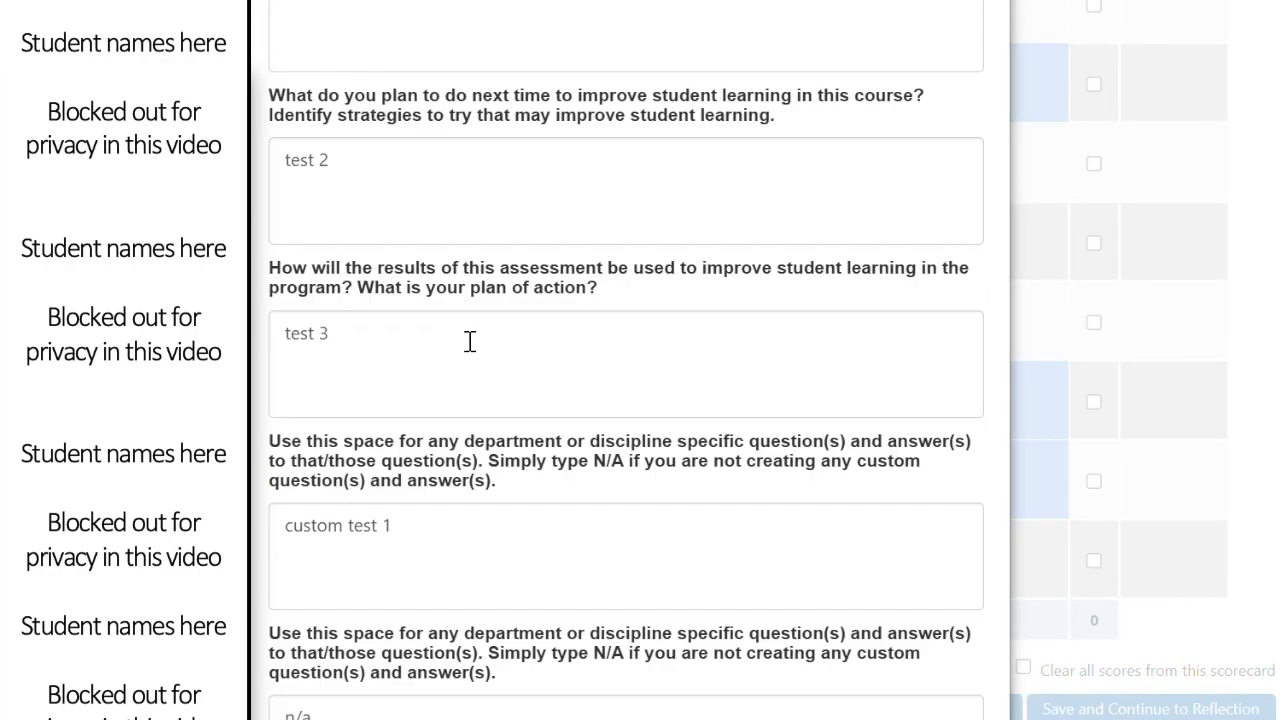
pyautogui.click(363, 357)
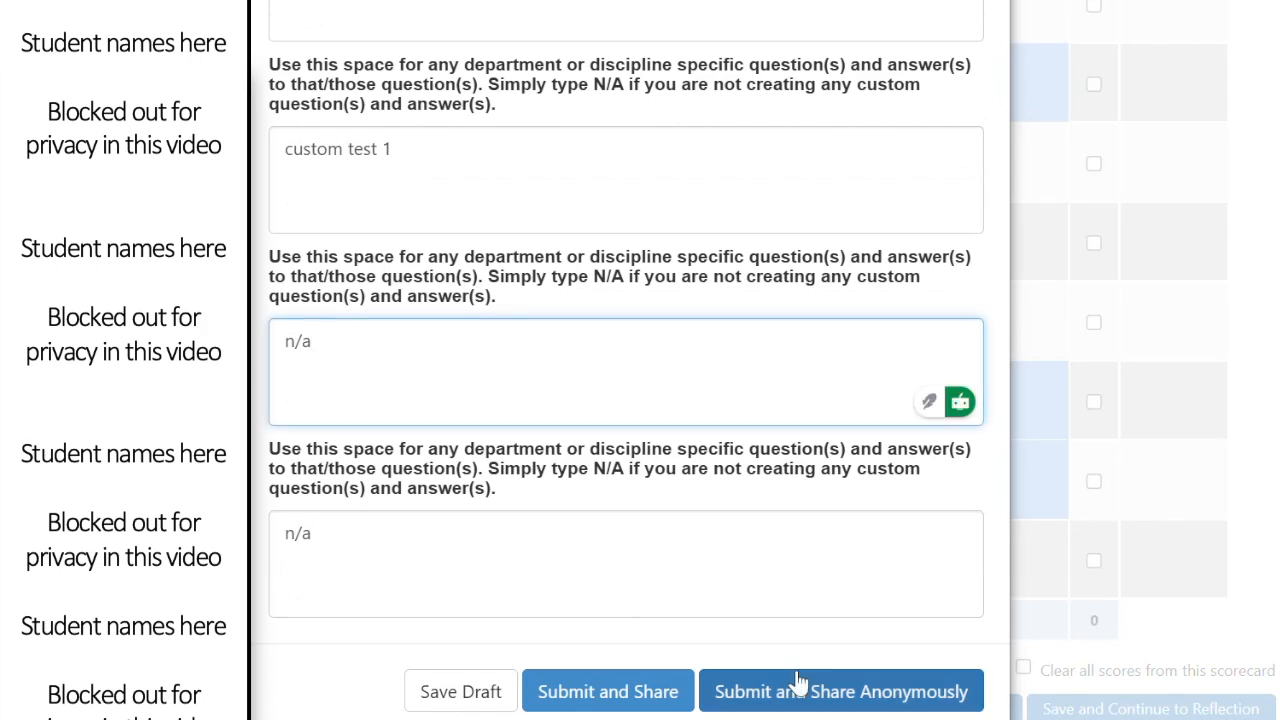
pyautogui.click(612, 701)
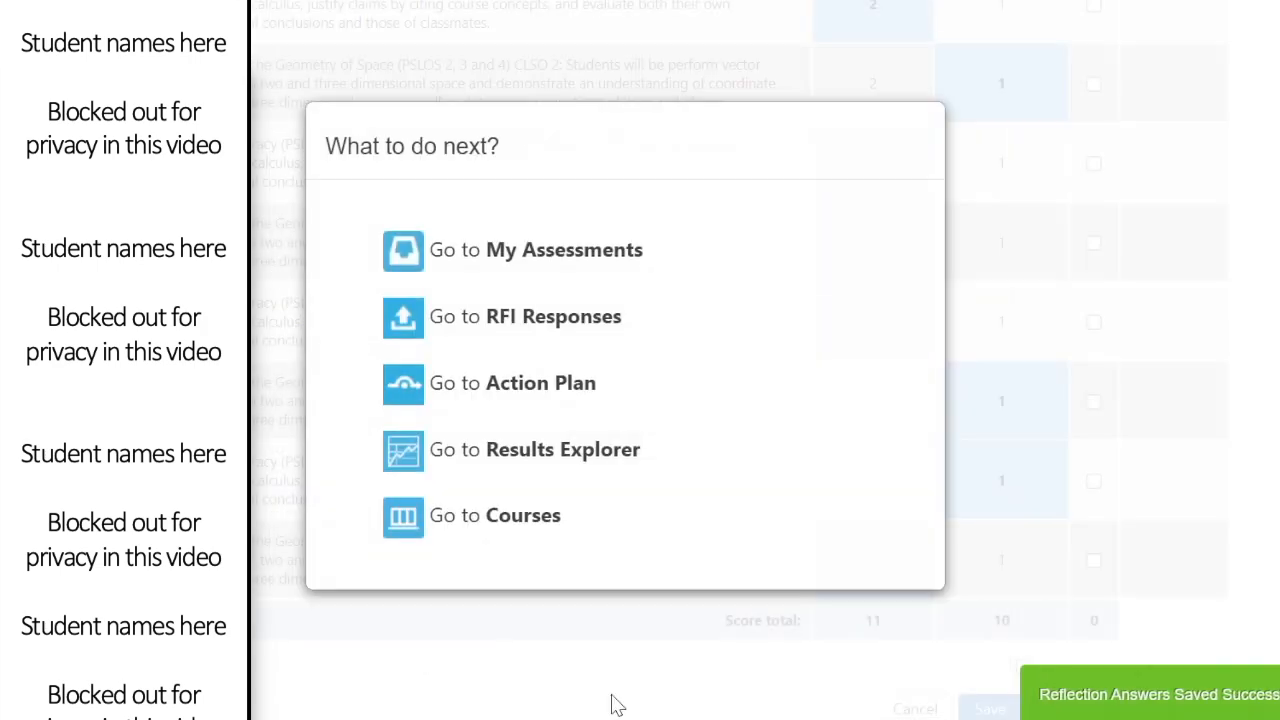
# - Inspect the test disag Results Explorer: SLOs at 63.64% and 40% meeting expectations, 1 of 2 reflections done
pyautogui.click(598, 476)
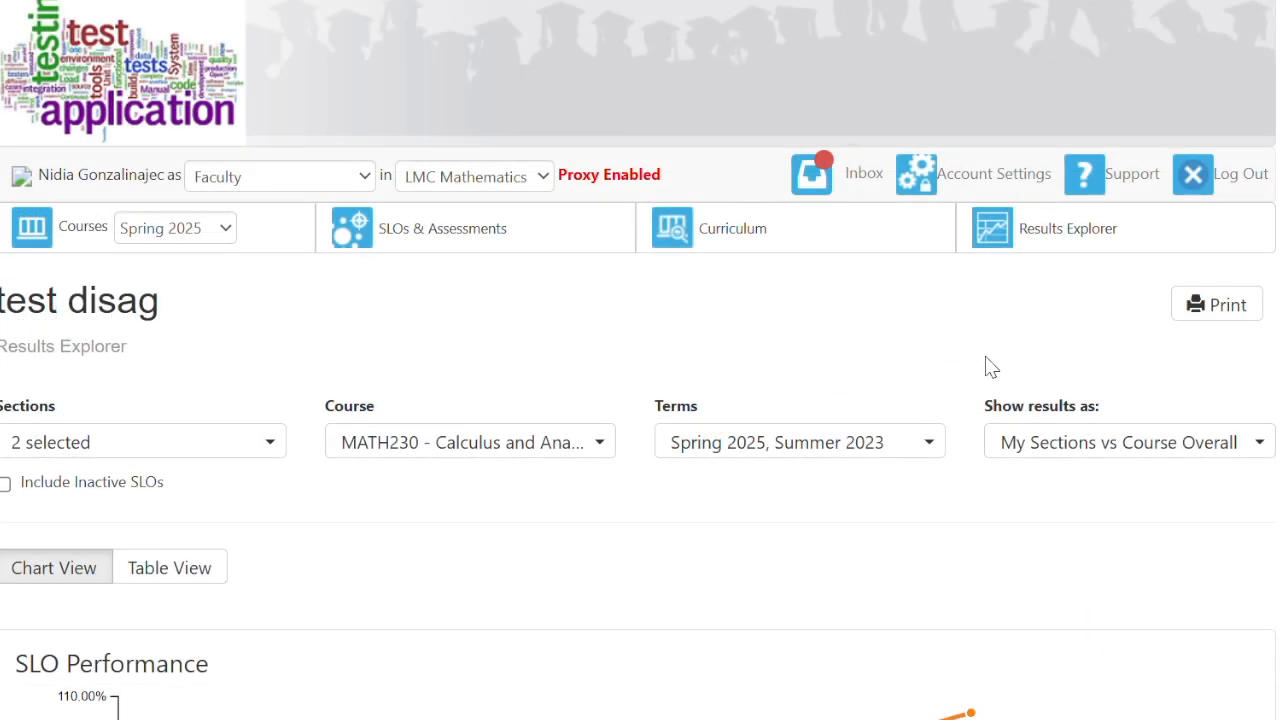
pyautogui.scroll(-2, 991, 365)
pyautogui.scroll(-4, 991, 365)
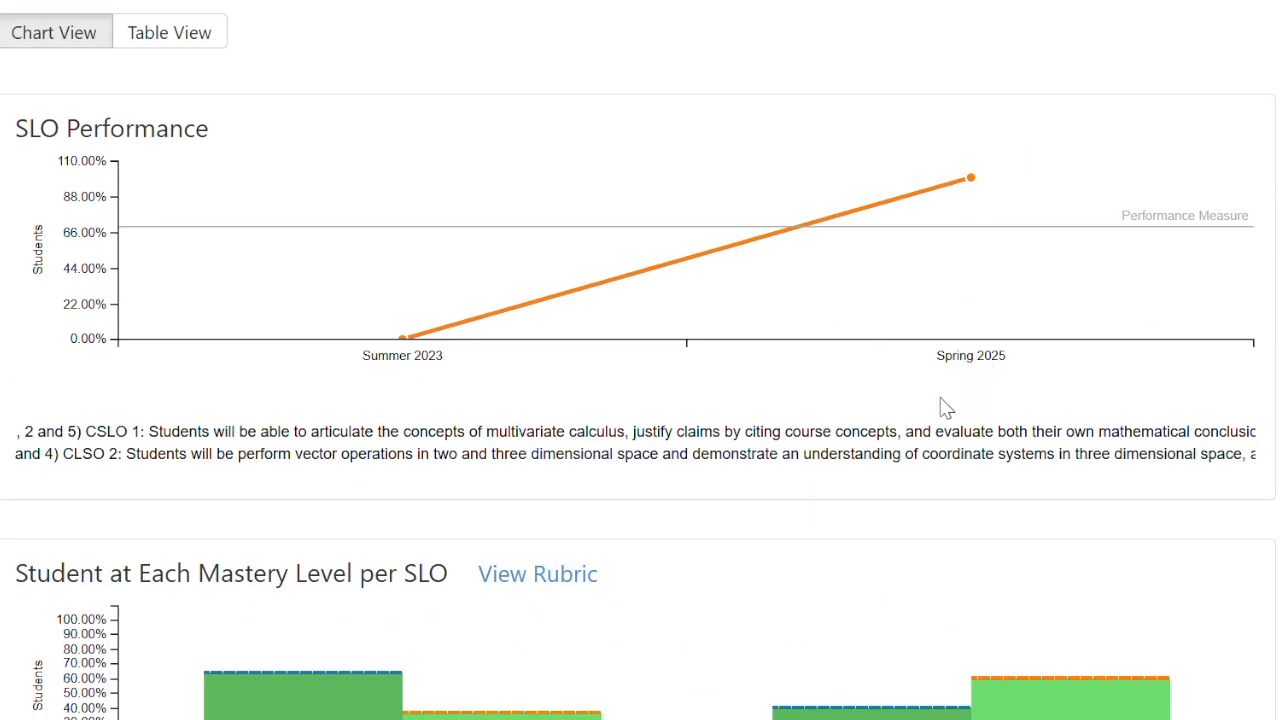
pyautogui.scroll(-3, 684, 537)
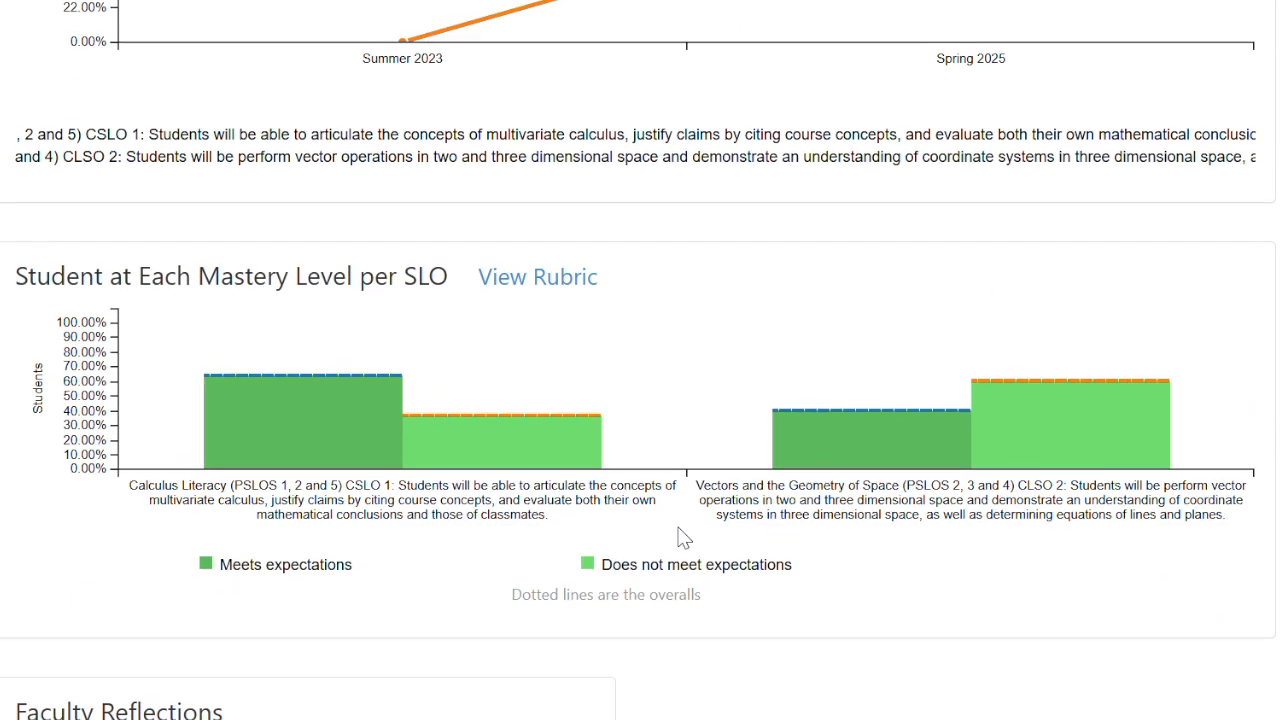
pyautogui.scroll(-1, 684, 537)
pyautogui.moveTo(337, 409)
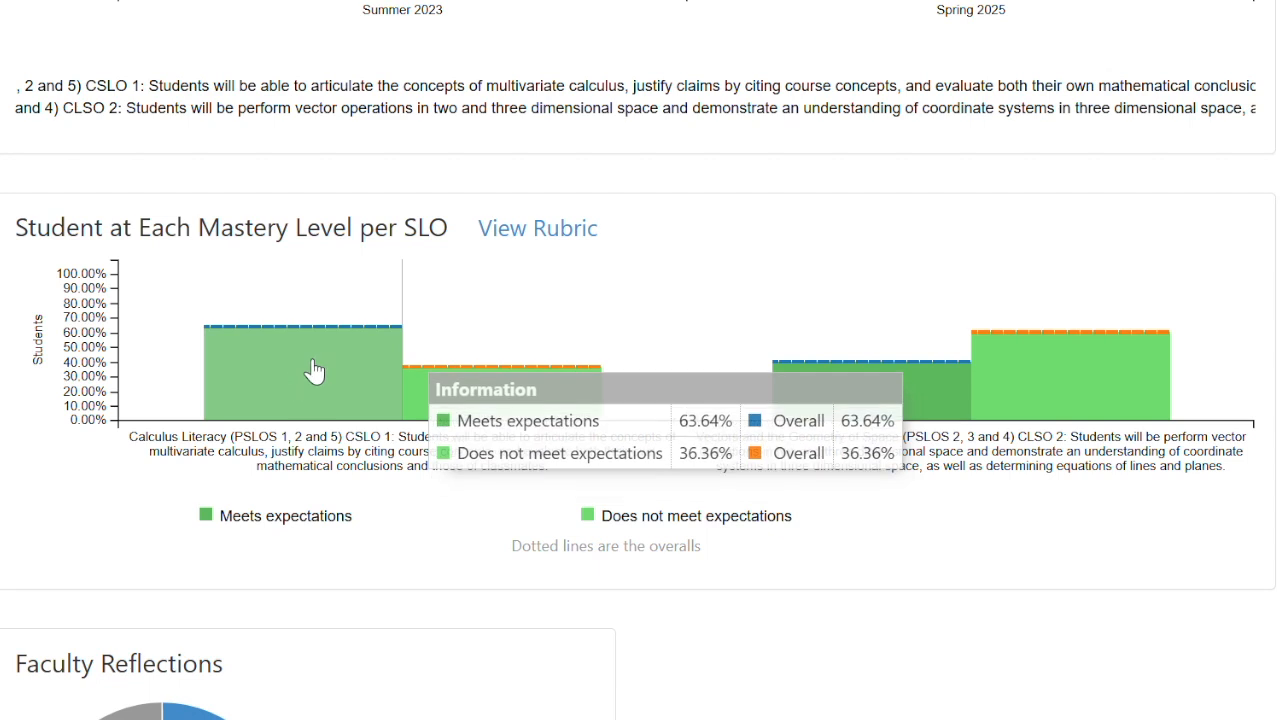
pyautogui.moveTo(480, 383)
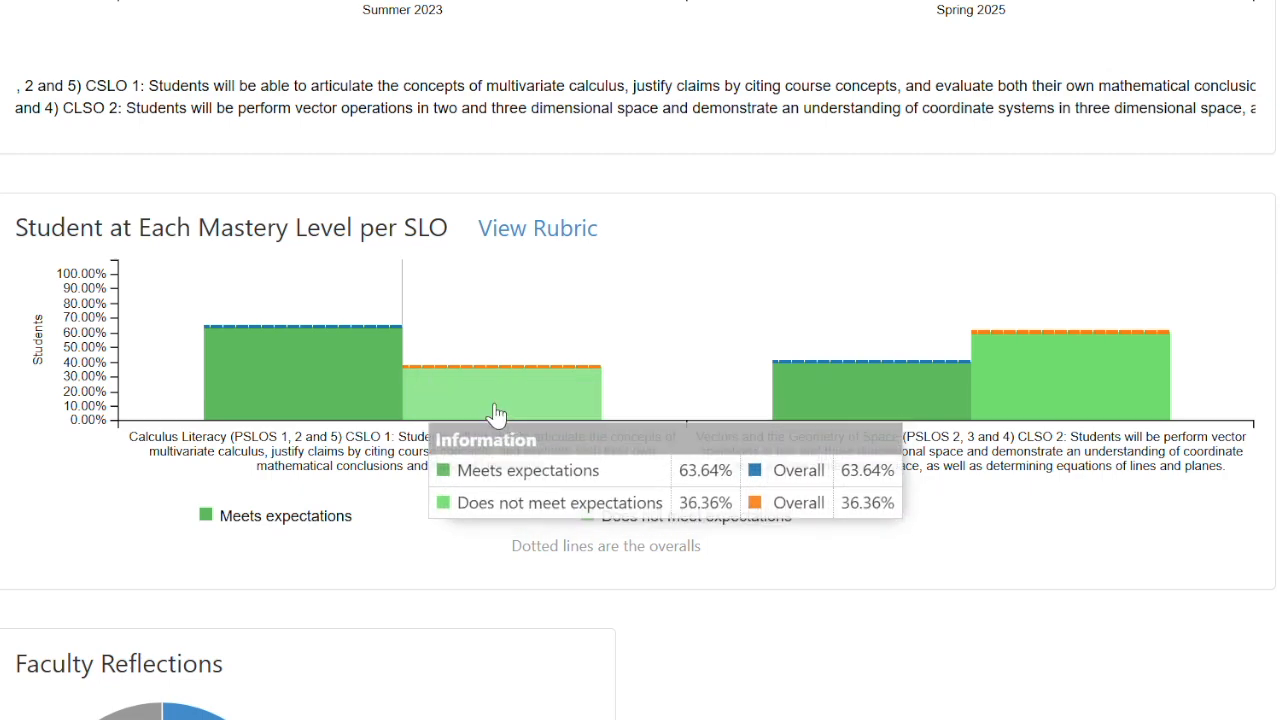
pyautogui.moveTo(1078, 368)
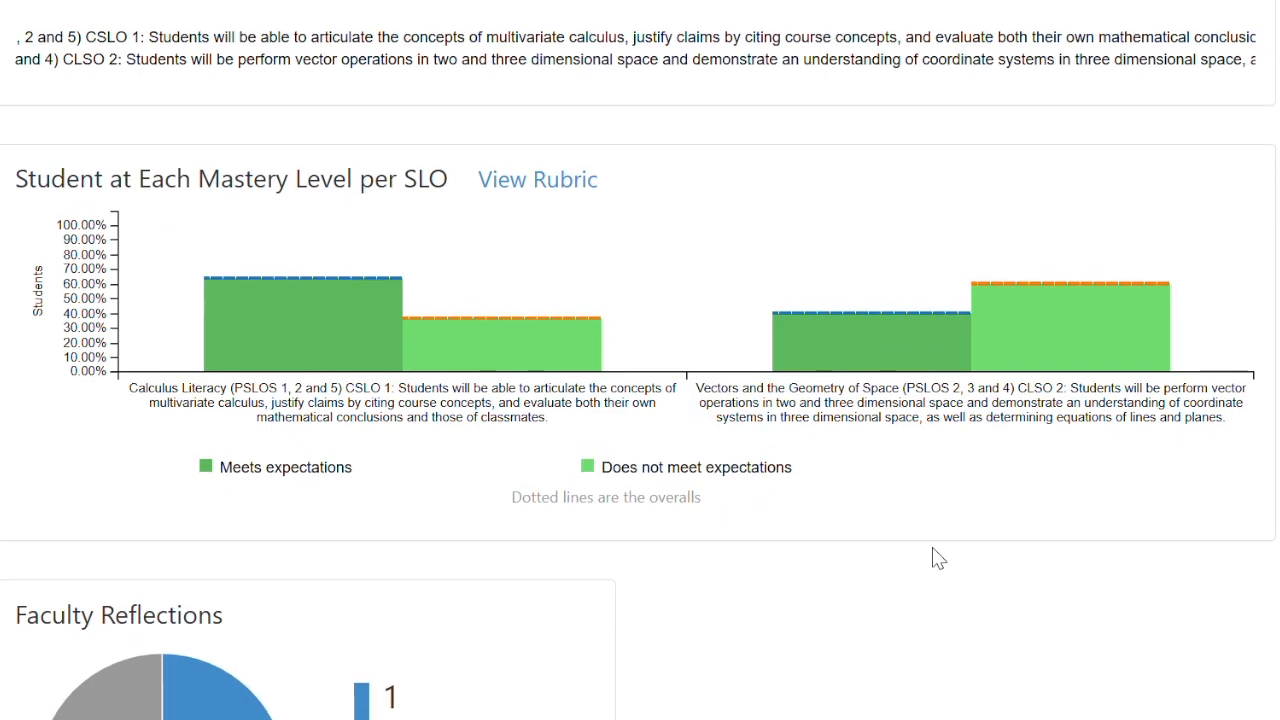
pyautogui.scroll(-3, 935, 555)
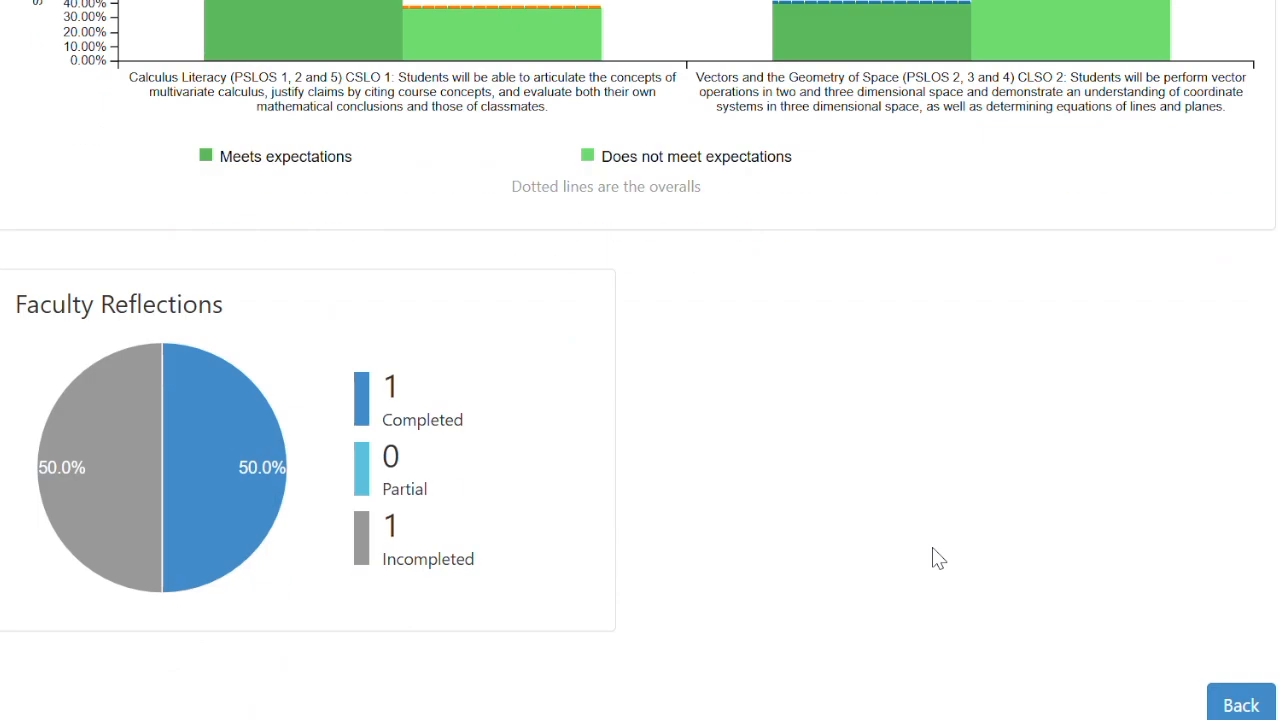
pyautogui.scroll(1, 932, 547)
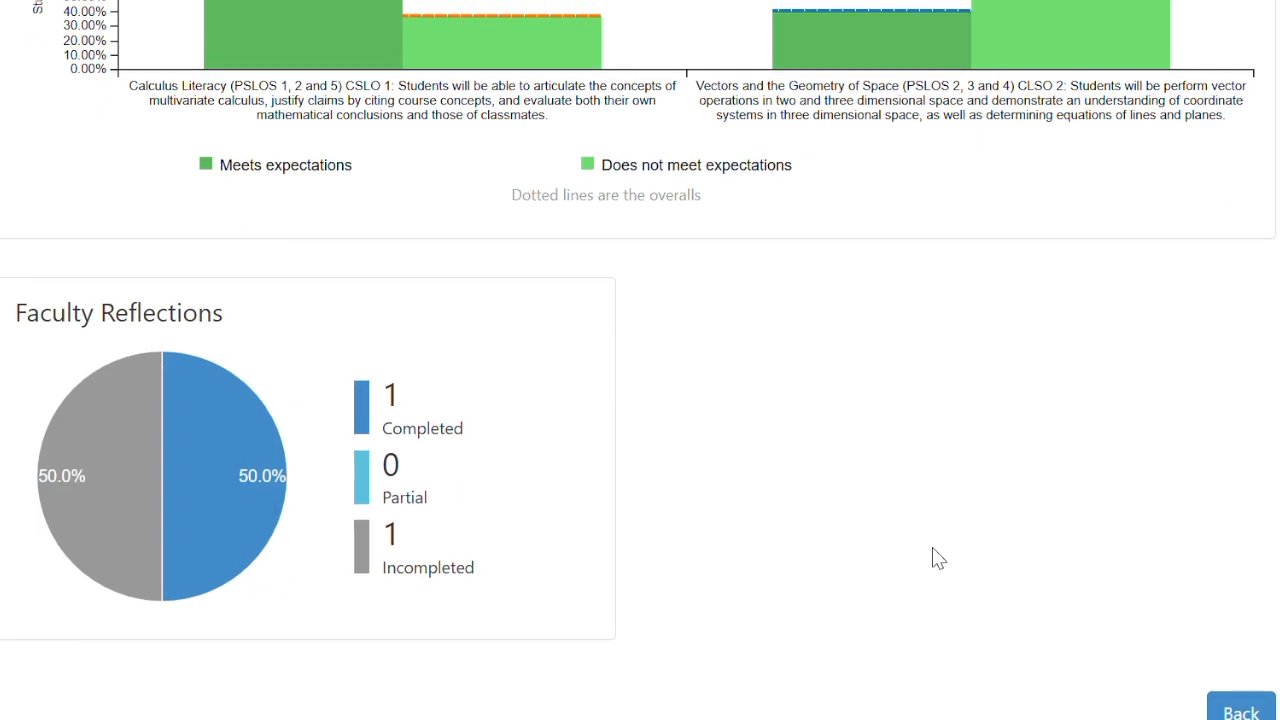
# - Go back to the My Assessments inbox showing MATH230 test disag at 10 of 31 scored
pyautogui.click(1240, 710)
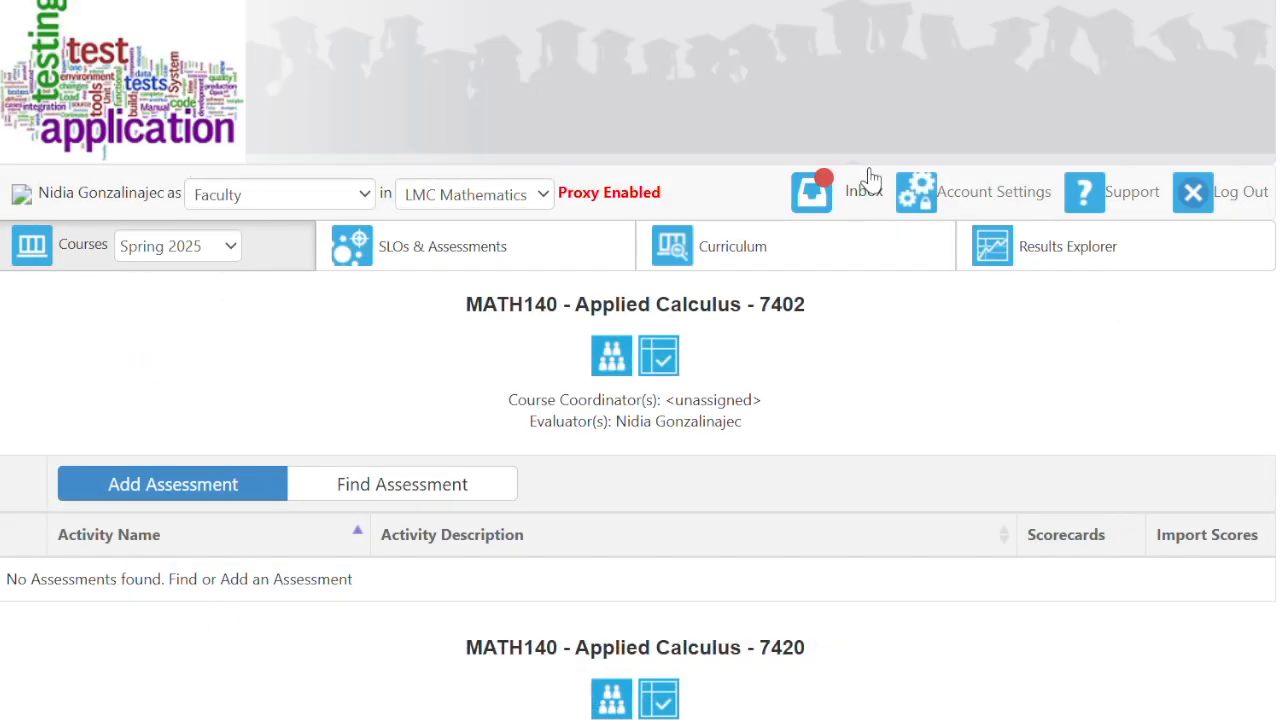
pyautogui.click(802, 188)
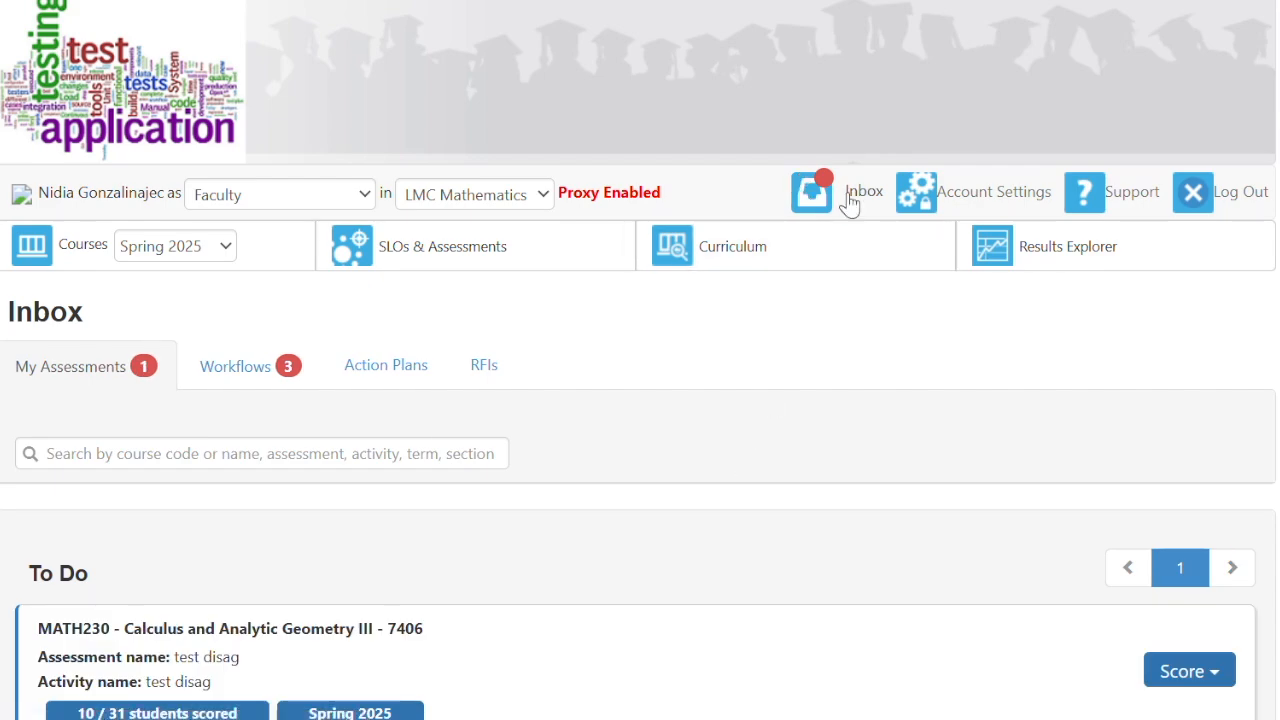
pyautogui.scroll(-3, 708, 393)
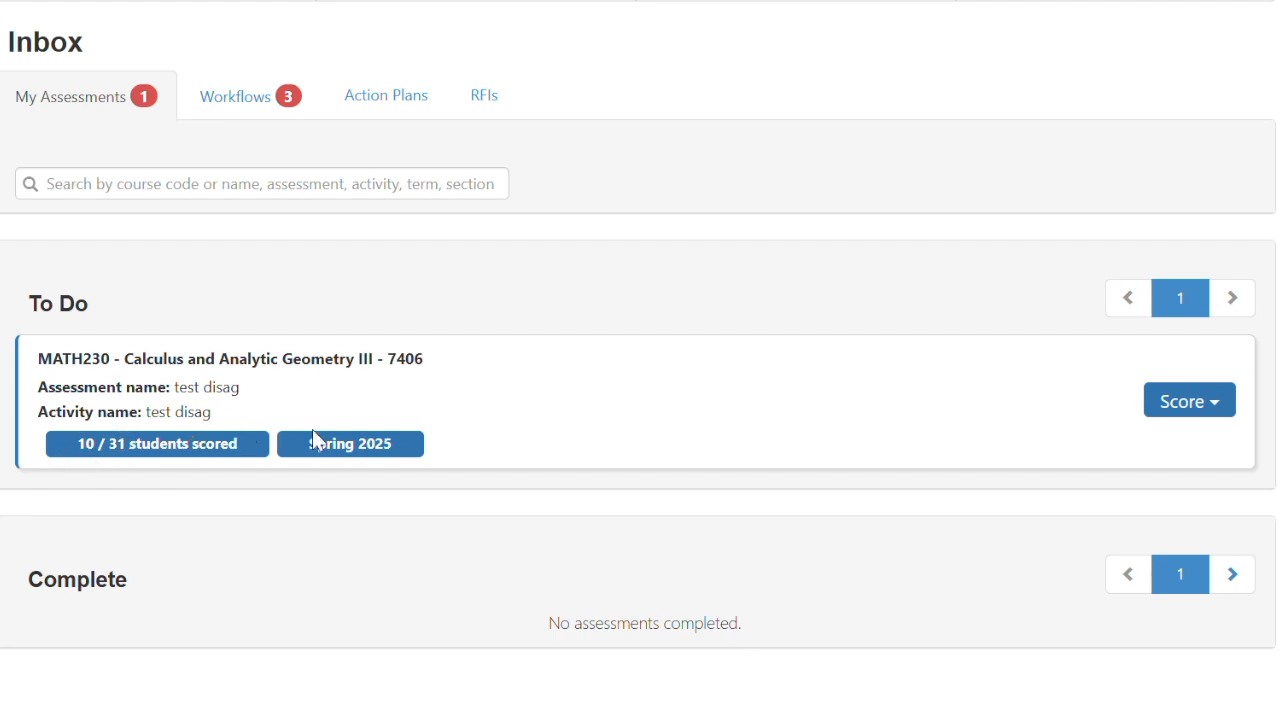
pyautogui.scroll(3, 983, 266)
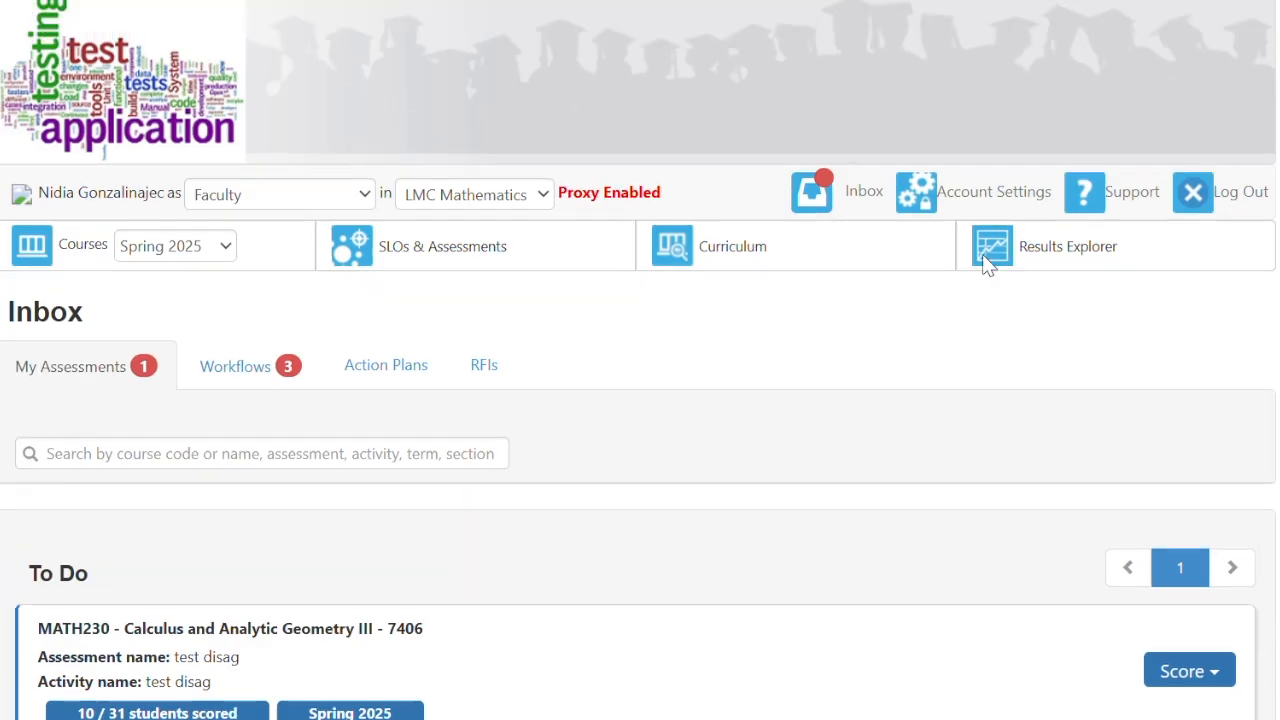